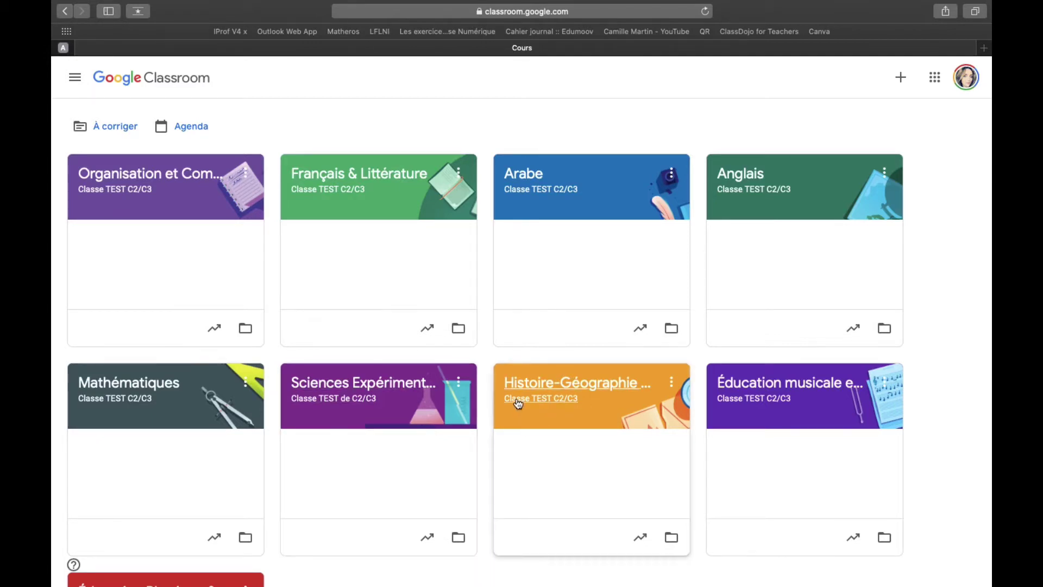
# Open the Histoire-Géographie / EMC course's "Semaine du 24/09 : Le découpage du temps - Tâche 1" assignment for editing.
pyautogui.click(572, 389)
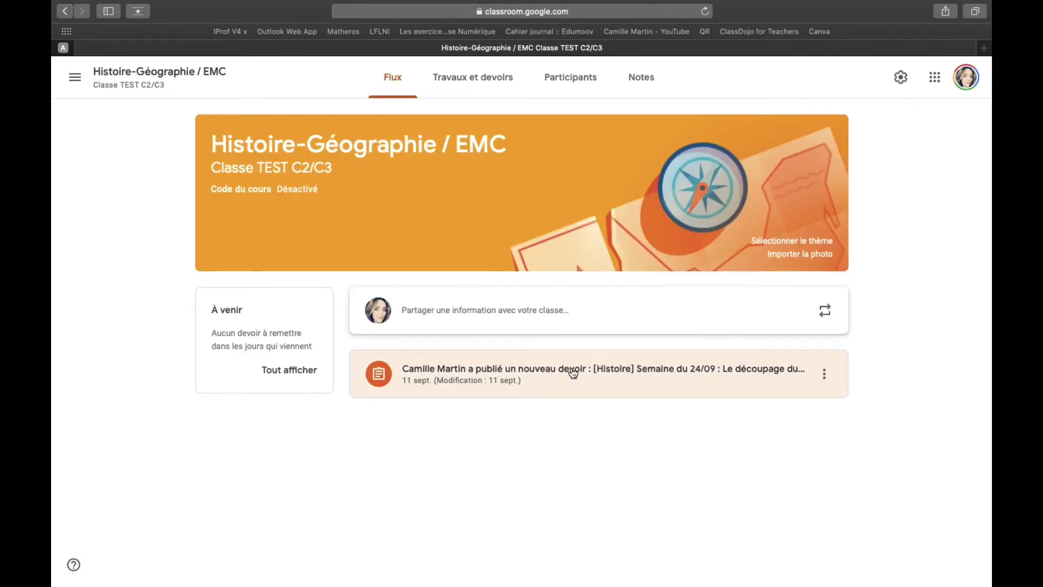
pyautogui.click(571, 370)
pyautogui.click(462, 76)
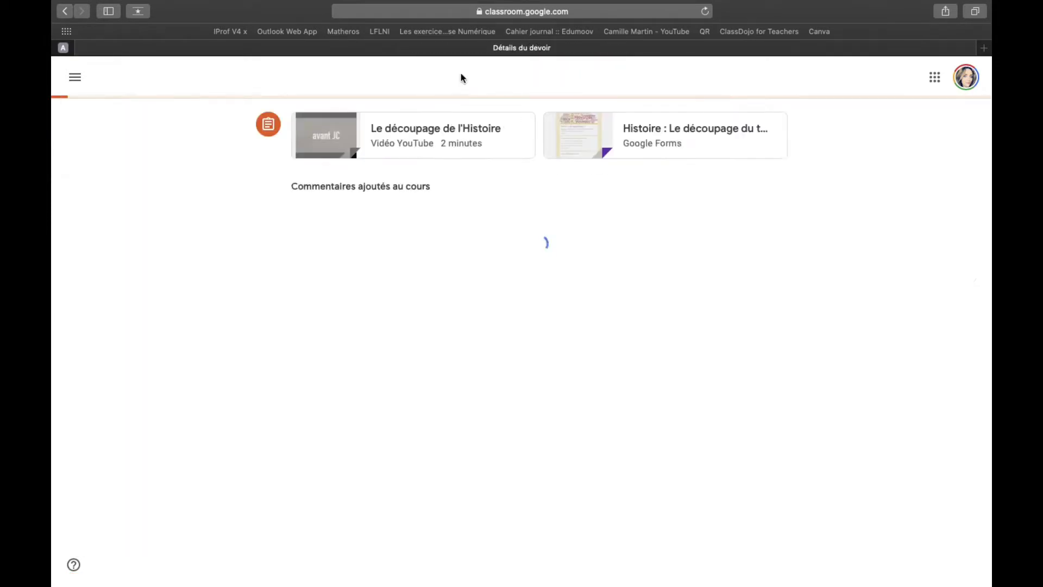
pyautogui.click(780, 138)
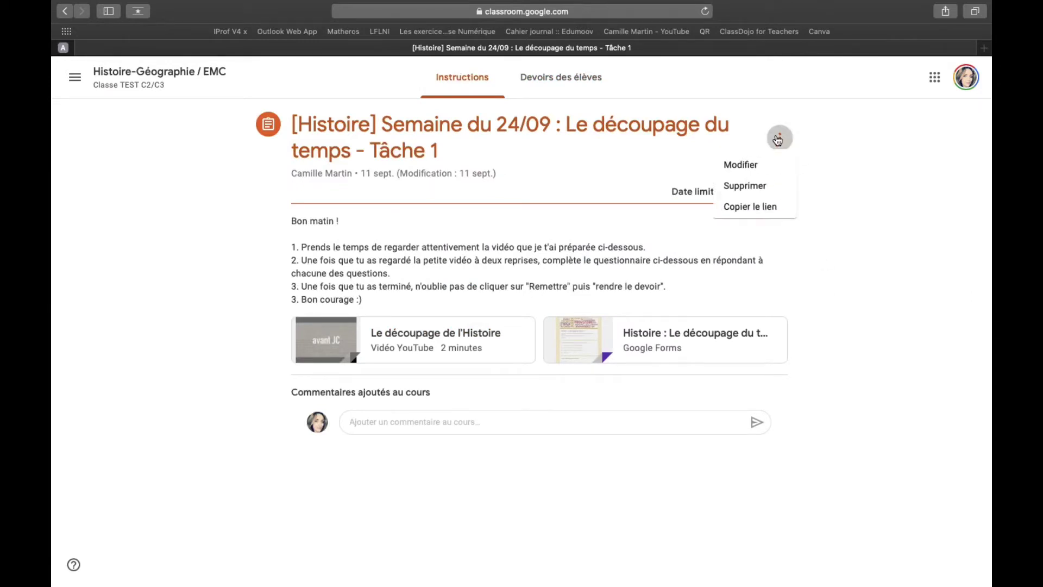
pyautogui.click(739, 167)
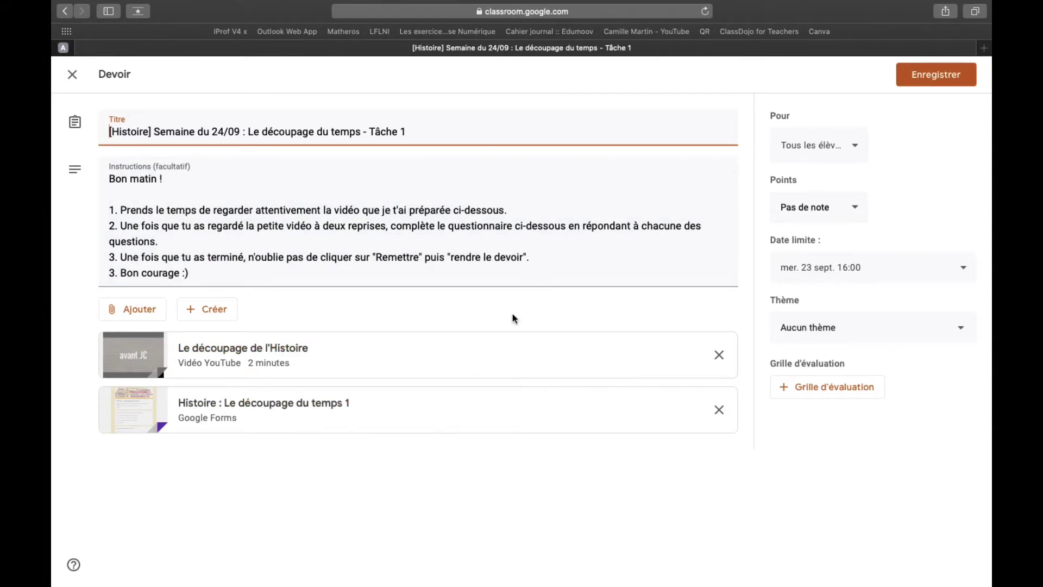
# Copy and clear the assignment's title, and paste the same title back in.
pyautogui.click(487, 226)
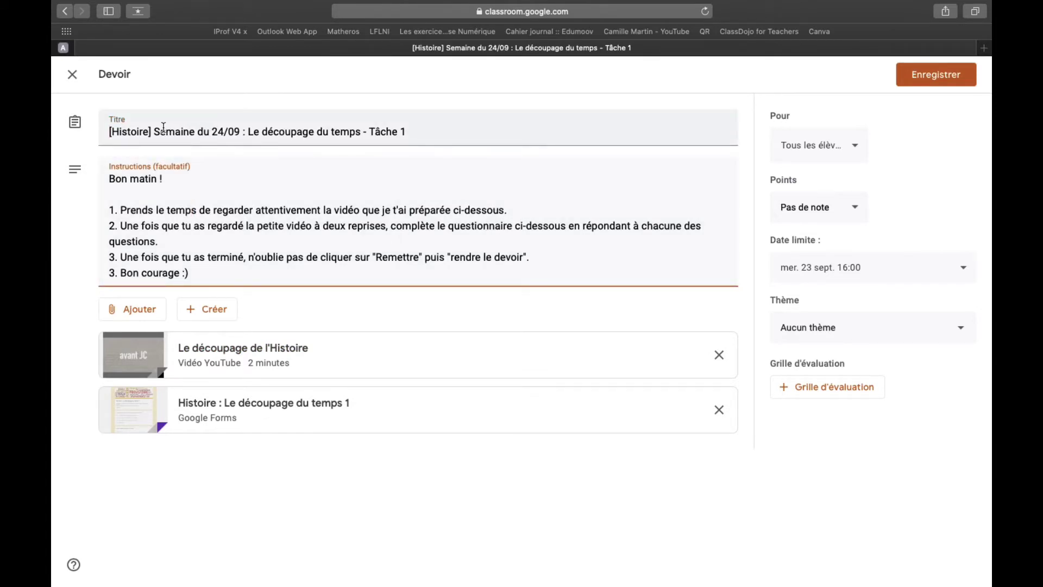
pyautogui.moveTo(153, 131); pyautogui.dragTo(92, 131)
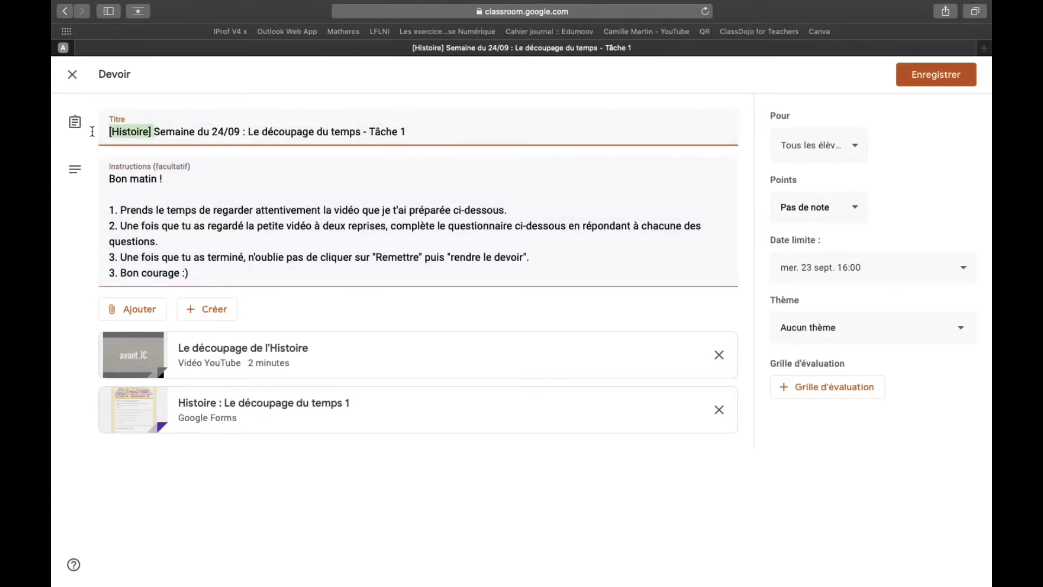
pyautogui.click(209, 133)
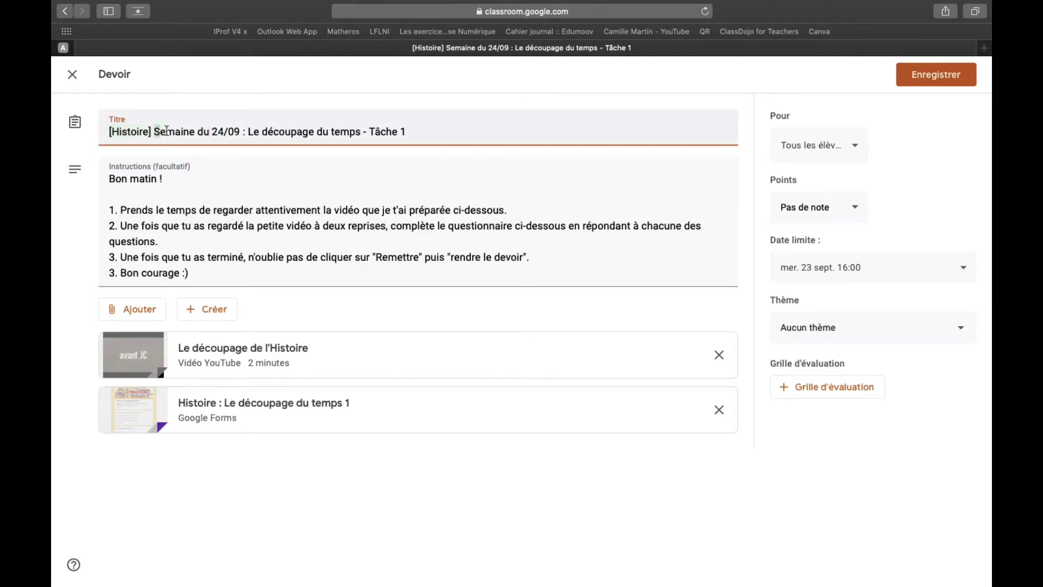
pyautogui.press('super+a')
pyautogui.press('super+c')
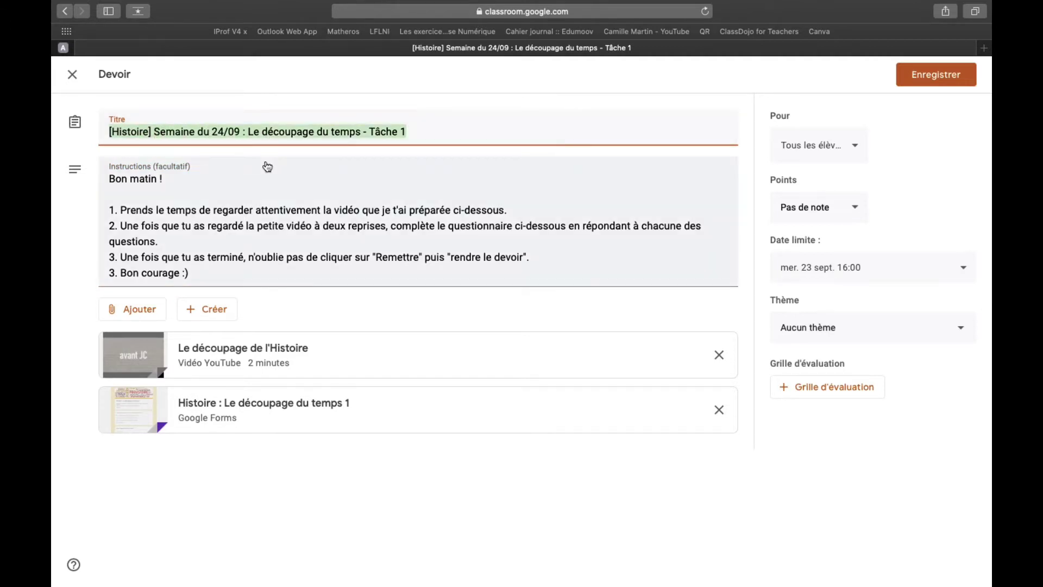
pyautogui.press('BackSpace')
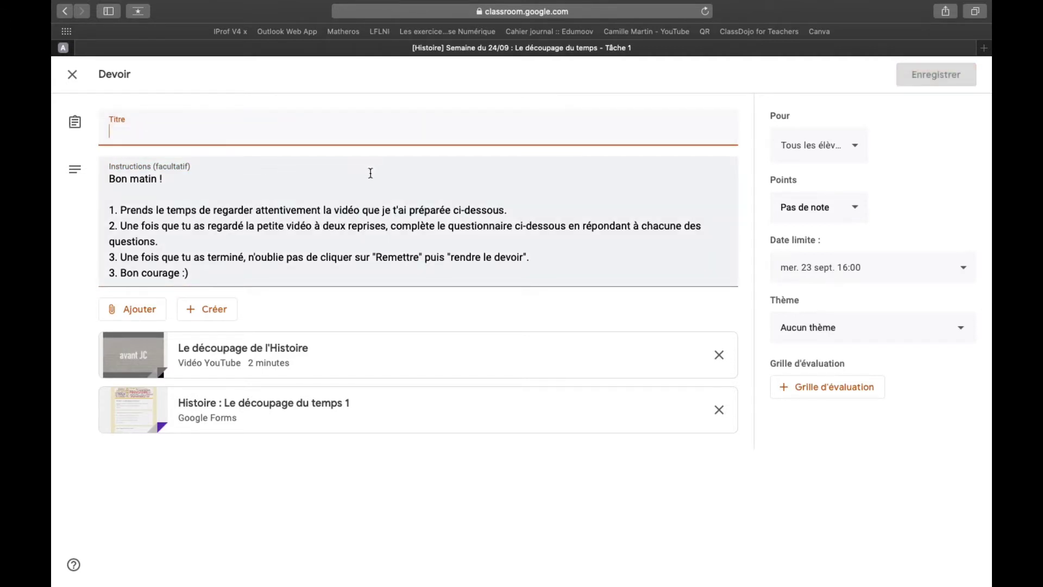
pyautogui.click(938, 74)
pyautogui.click(302, 132)
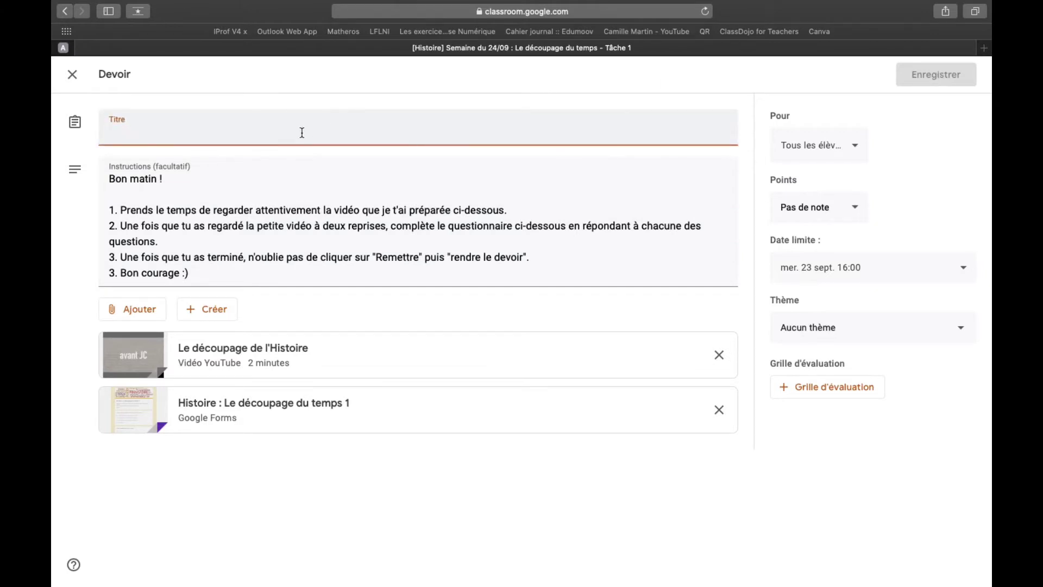
pyautogui.press('super+v')
# Renumber the "Bon courage :)" line in the assignment instructions as 4.
pyautogui.click(194, 195)
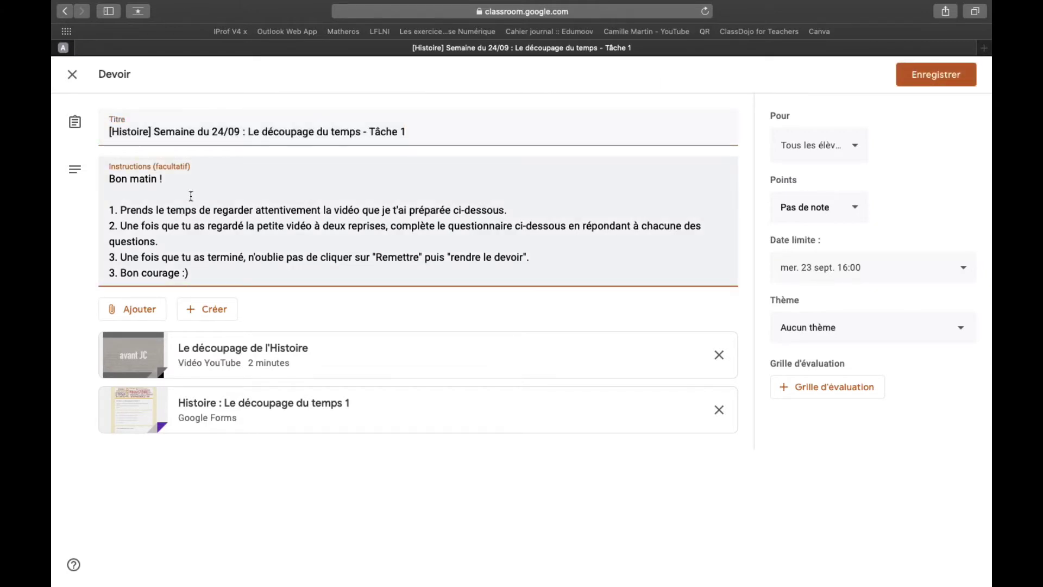
pyautogui.click(116, 272)
pyautogui.press('BackSpace')
pyautogui.write('4')
# Attach a new blank Google Forms form to the assignment and remove it again.
pyautogui.click(133, 309)
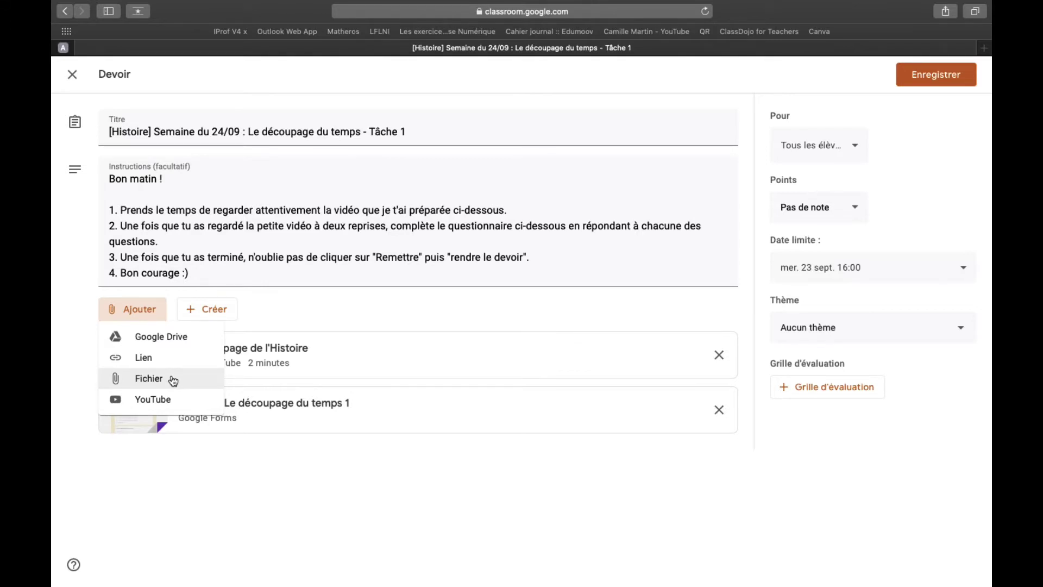
pyautogui.click(222, 325)
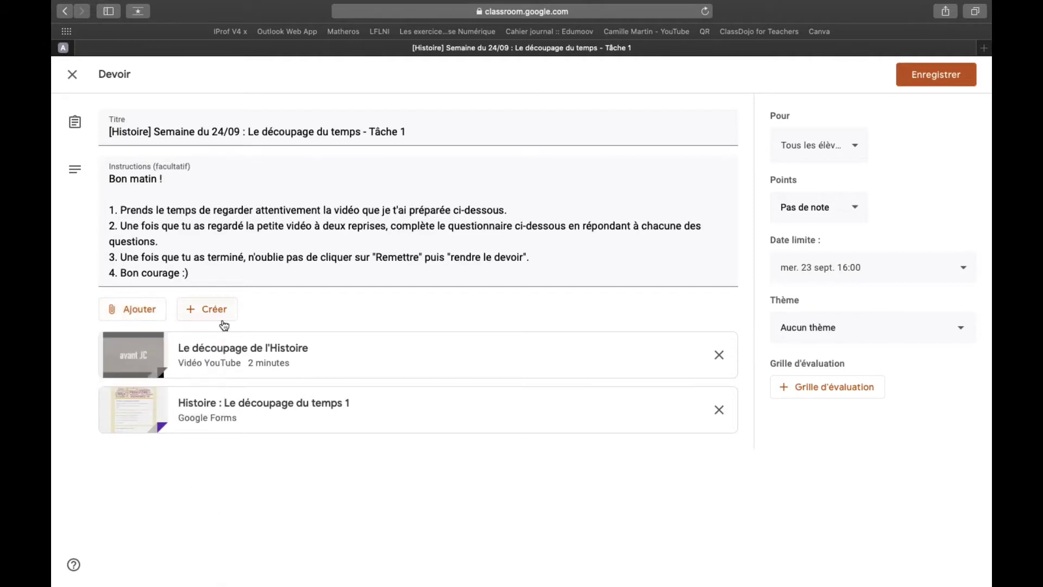
pyautogui.click(219, 318)
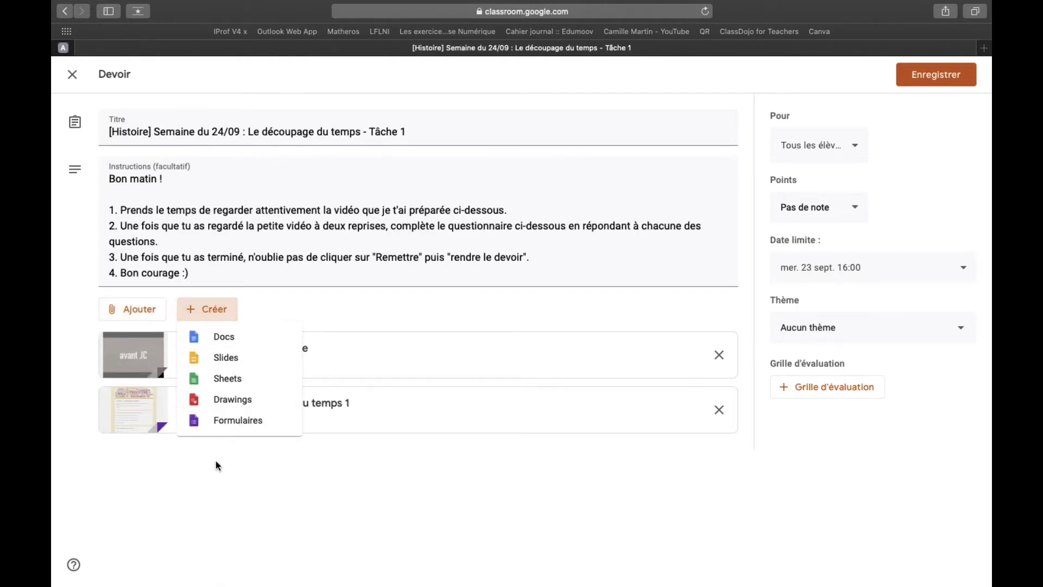
pyautogui.click(228, 420)
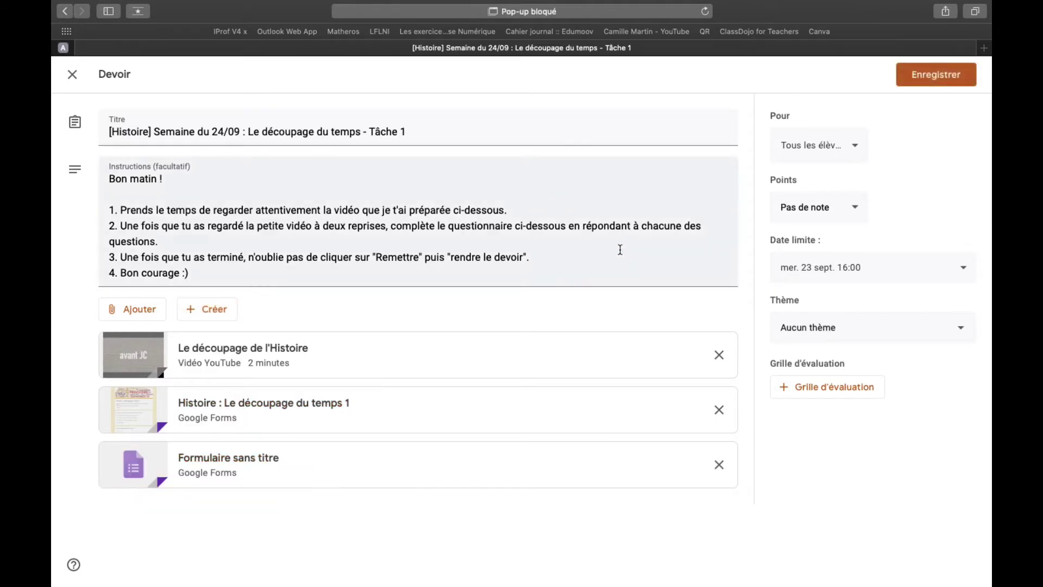
pyautogui.click(720, 466)
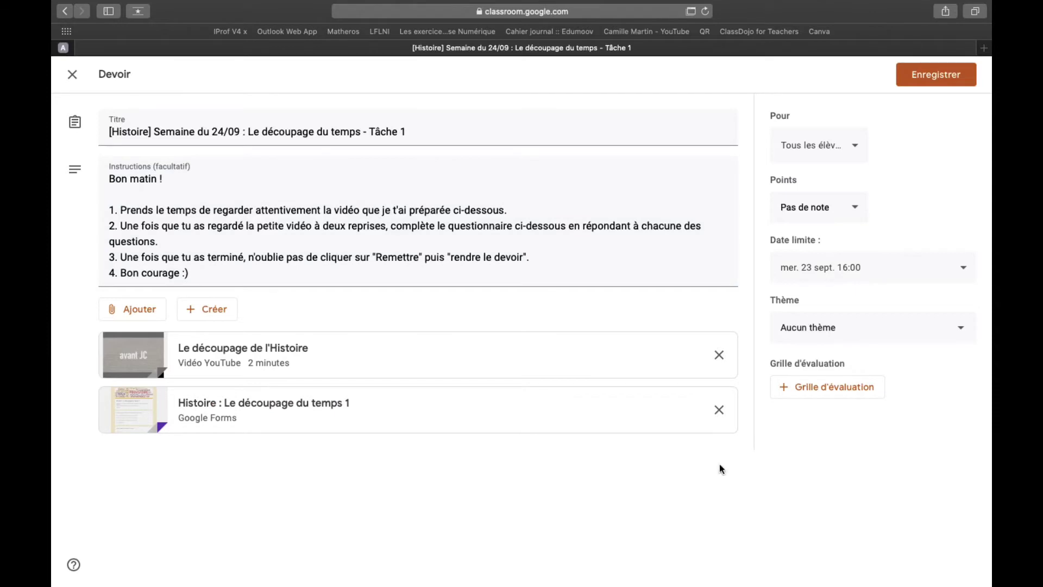
# Open the attached form "Histoire : Le découpage du temps 1" in edit mode.
pyautogui.click(230, 408)
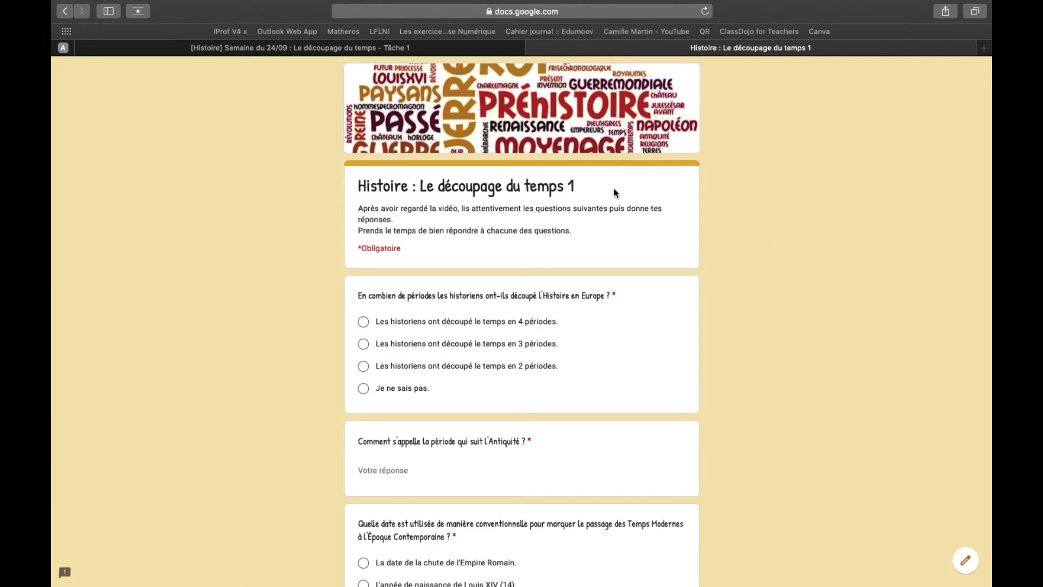
pyautogui.click(962, 564)
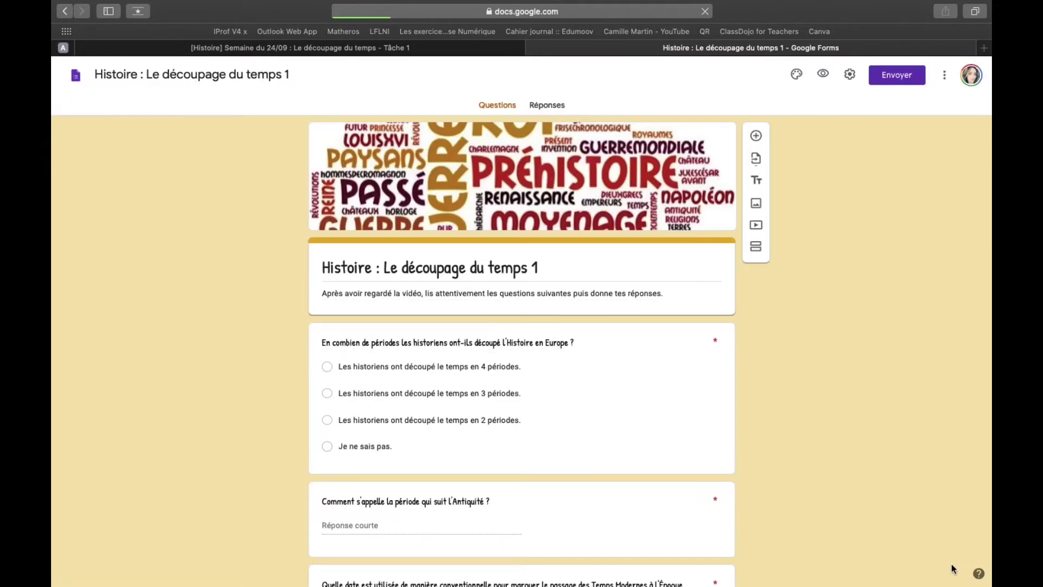
# Copy and delete the form's title, and paste the same title back in.
pyautogui.click(591, 269)
pyautogui.moveTo(590, 269); pyautogui.dragTo(336, 277)
pyautogui.press('super+c')
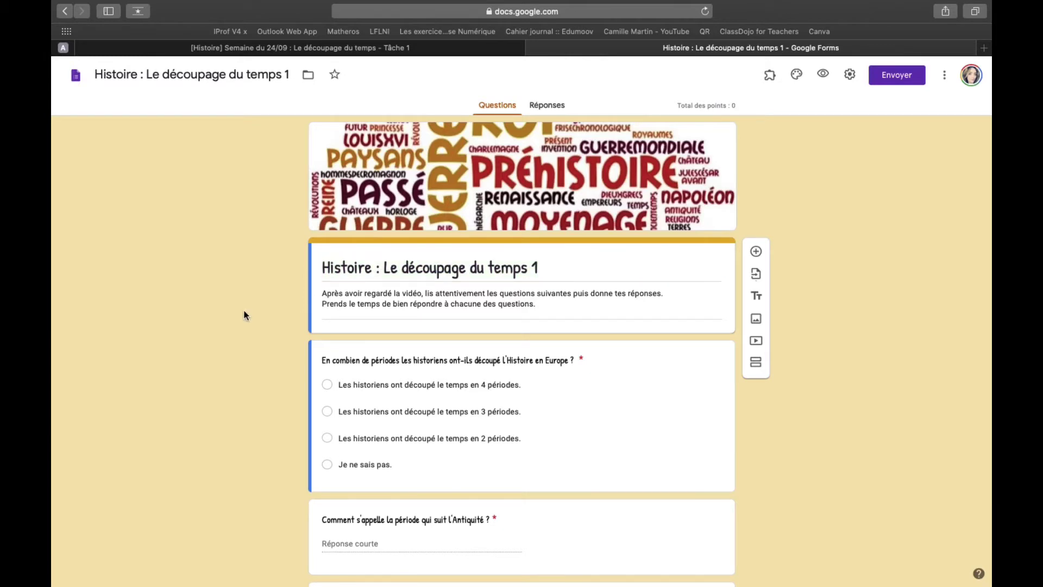
pyautogui.press('BackSpace')
pyautogui.press('super+v')
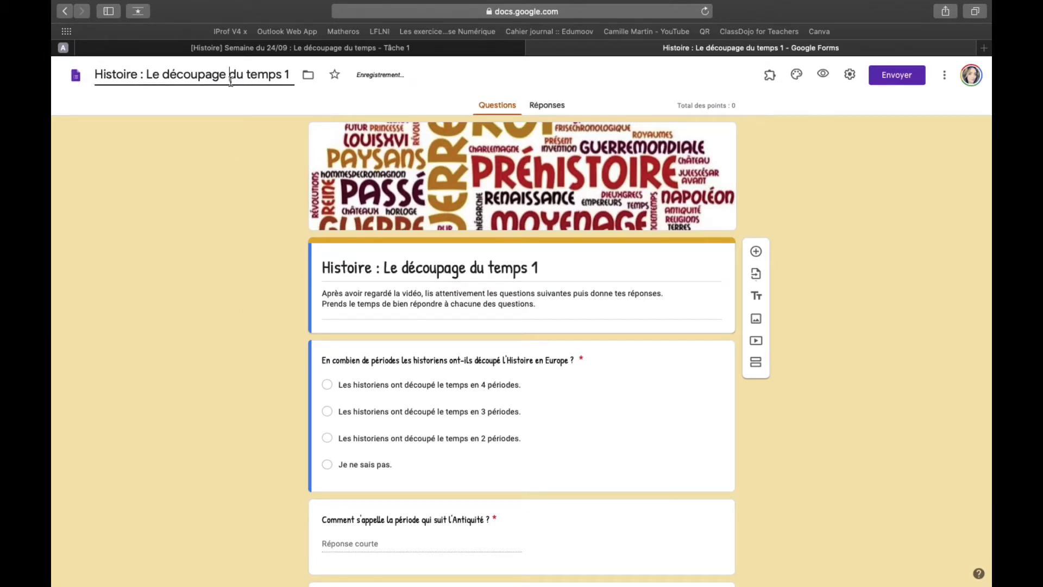
# Delete the form's description text and undo the deletion.
pyautogui.tripleClick(410, 299)
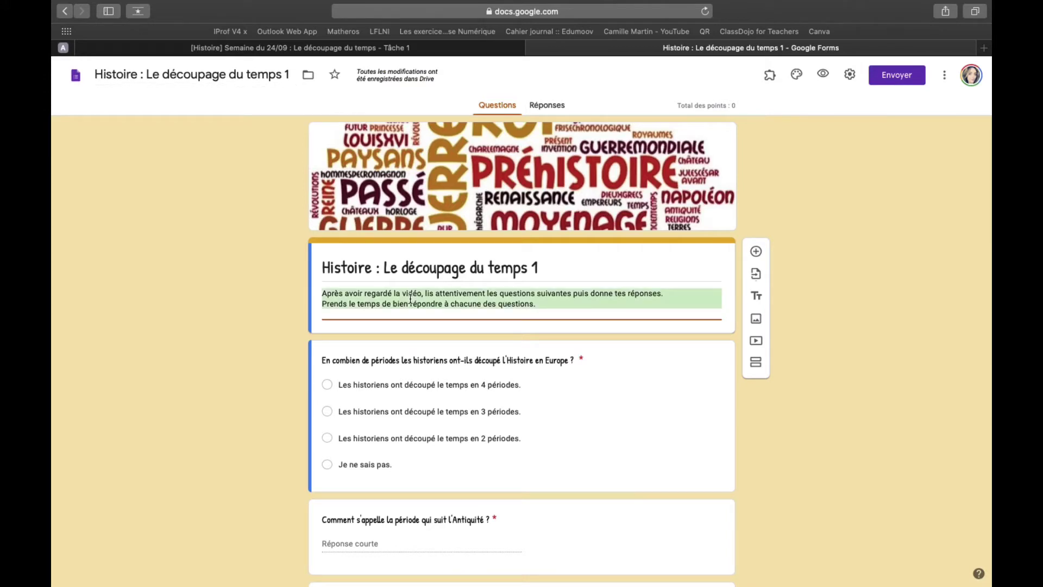
pyautogui.press('BackSpace')
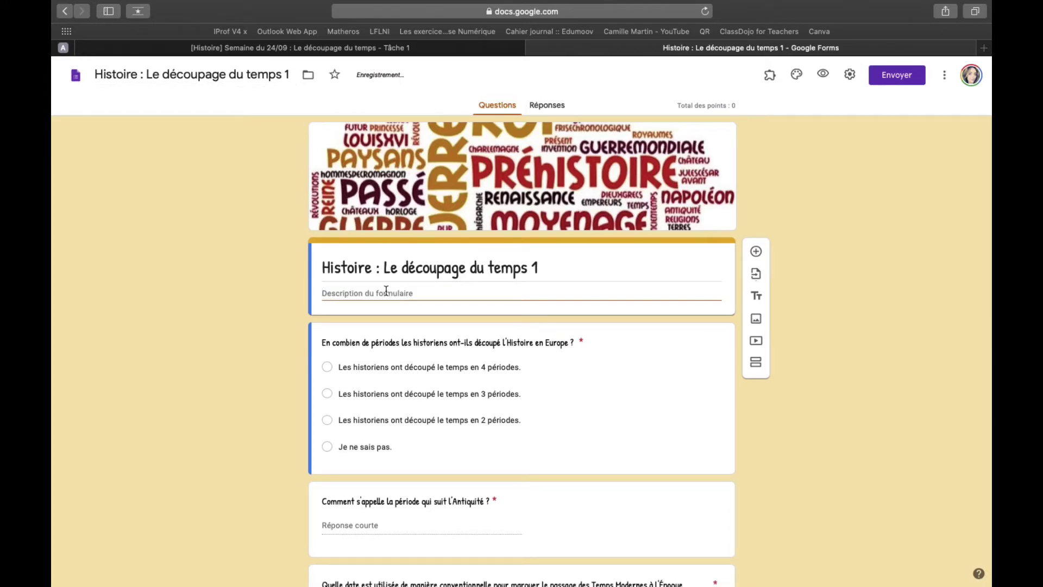
pyautogui.press('super+z')
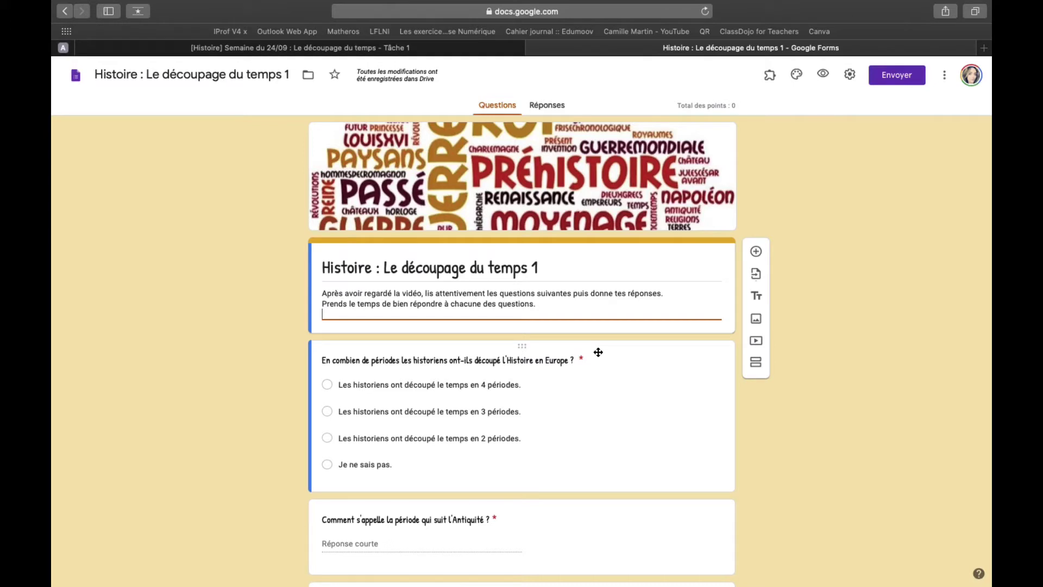
# Open the form's theme options, try the second background colour and return to the third one.
pyautogui.scroll(-5, 598, 352)
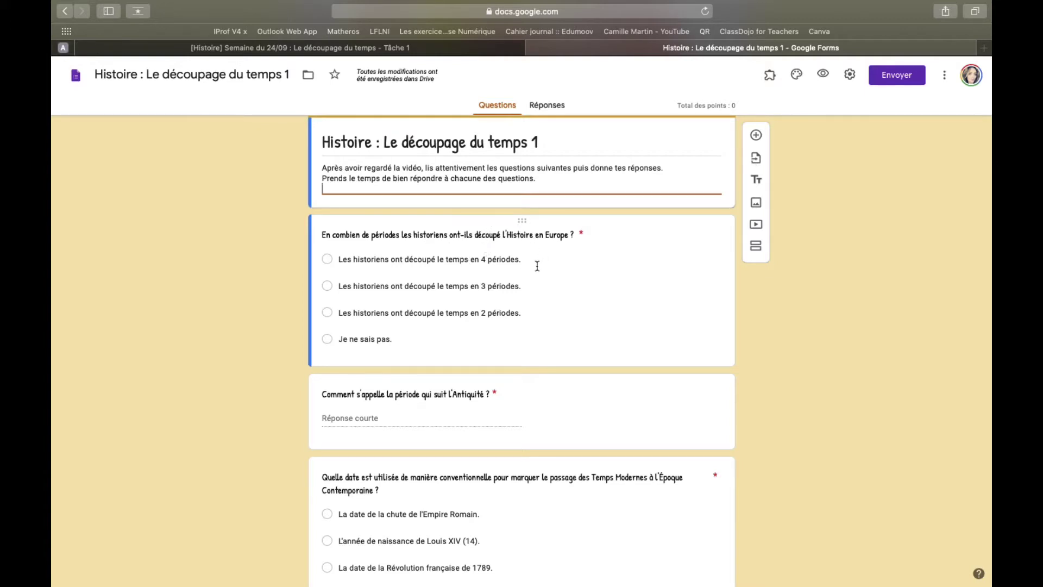
pyautogui.click(797, 78)
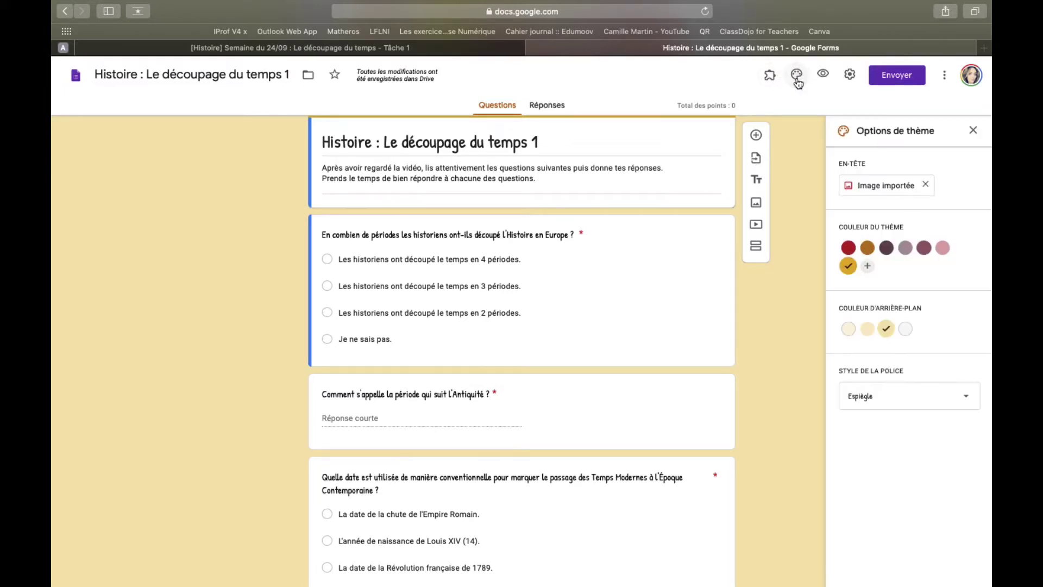
pyautogui.click(869, 332)
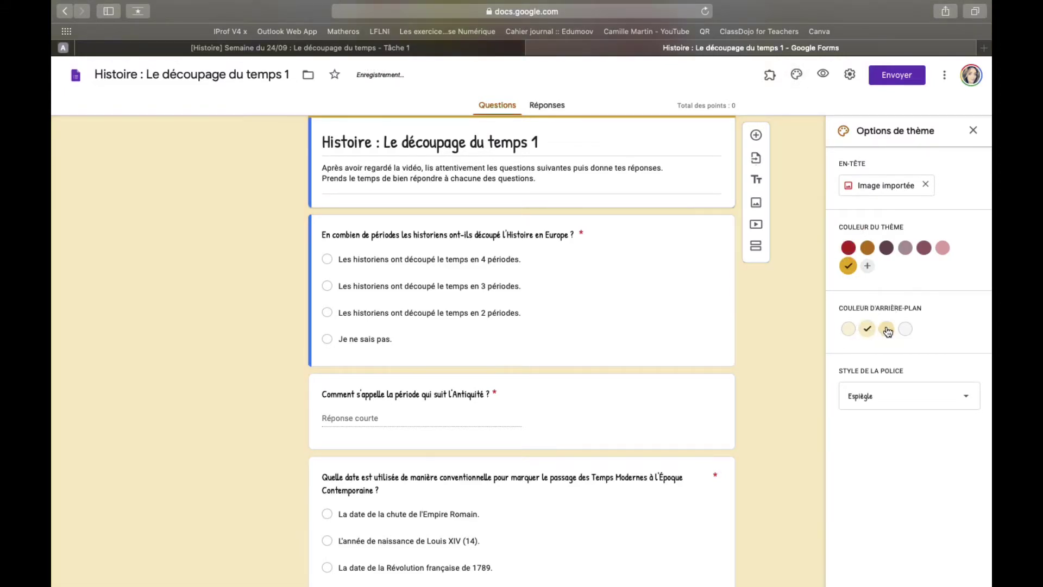
pyautogui.click(888, 330)
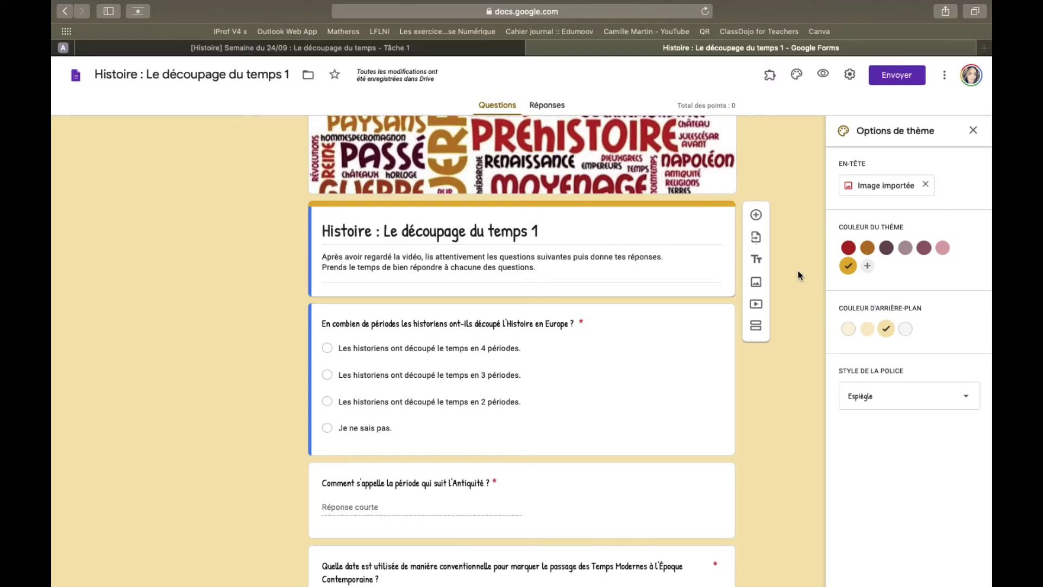
# Switch the form's font style to Simple and back to Espiègle, and close the theme options.
pyautogui.click(504, 324)
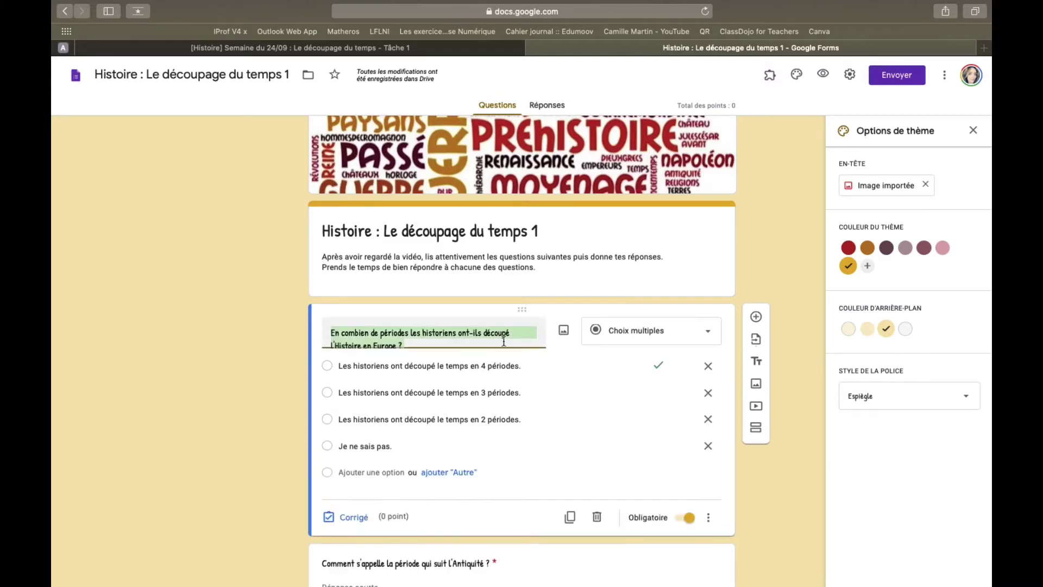
pyautogui.scroll(-2, 516, 335)
pyautogui.scroll(2, 516, 334)
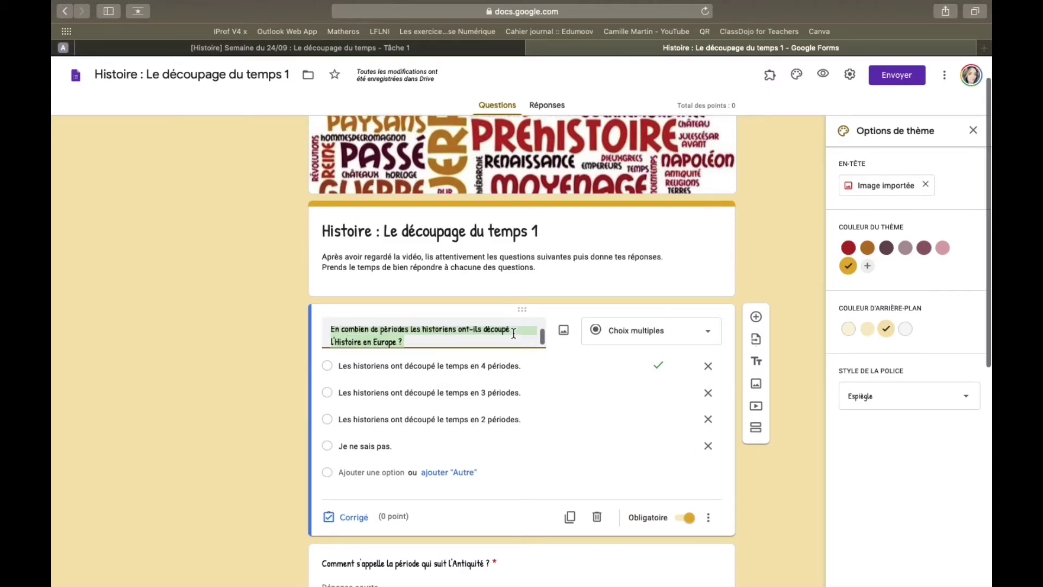
pyautogui.click(868, 396)
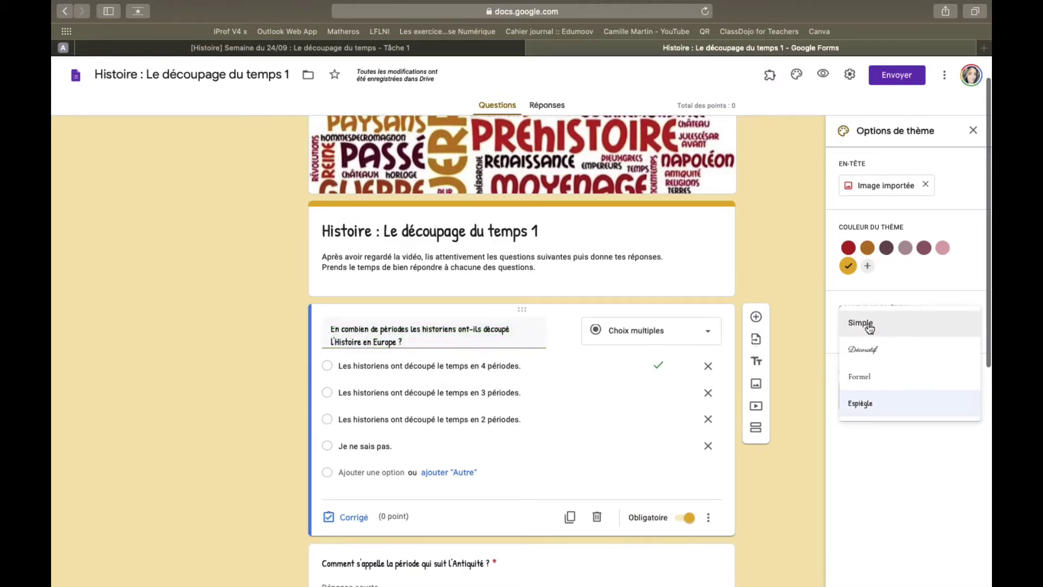
pyautogui.click(870, 326)
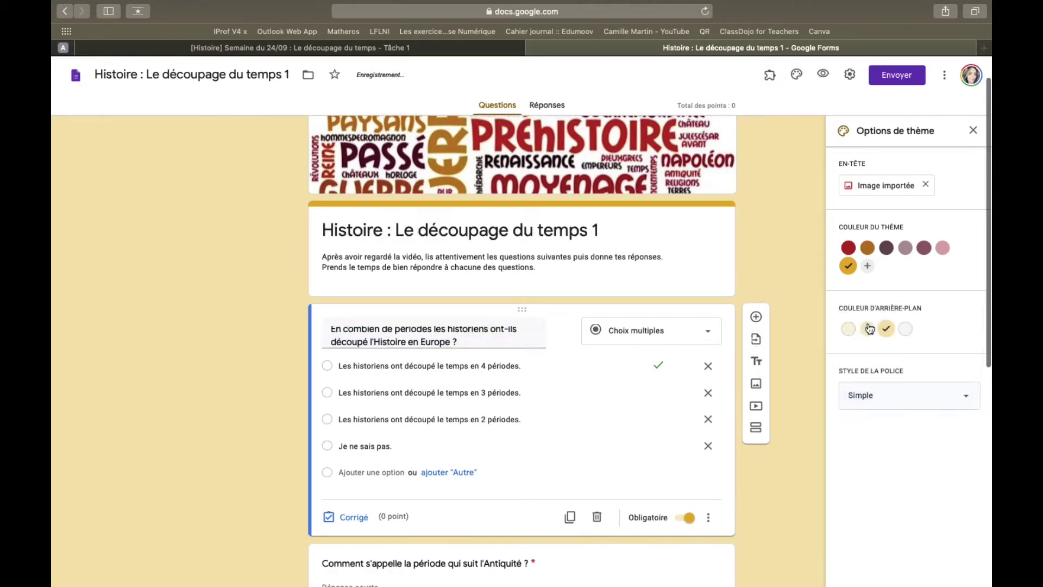
pyautogui.click(857, 395)
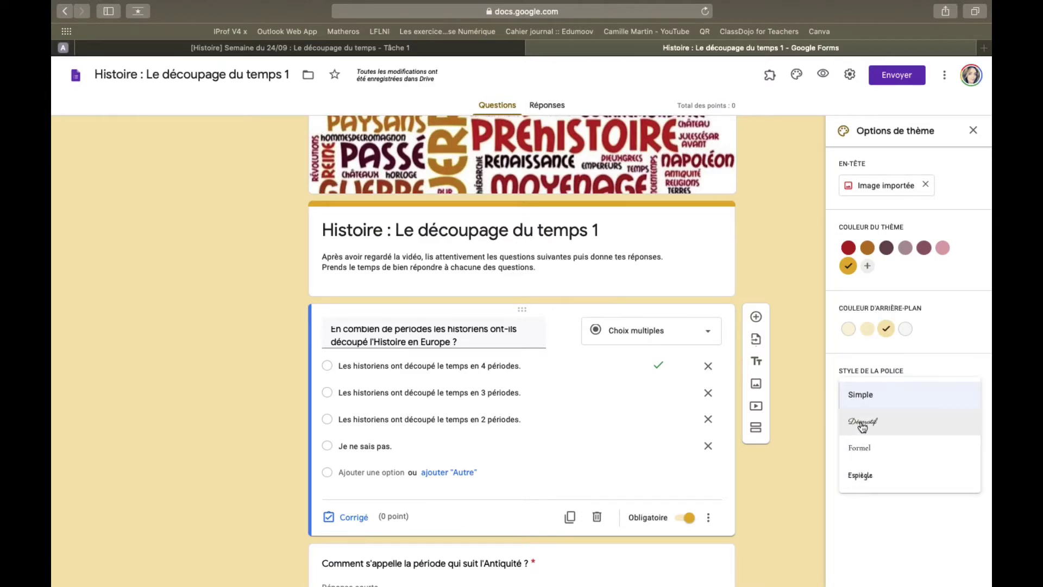
pyautogui.click(860, 475)
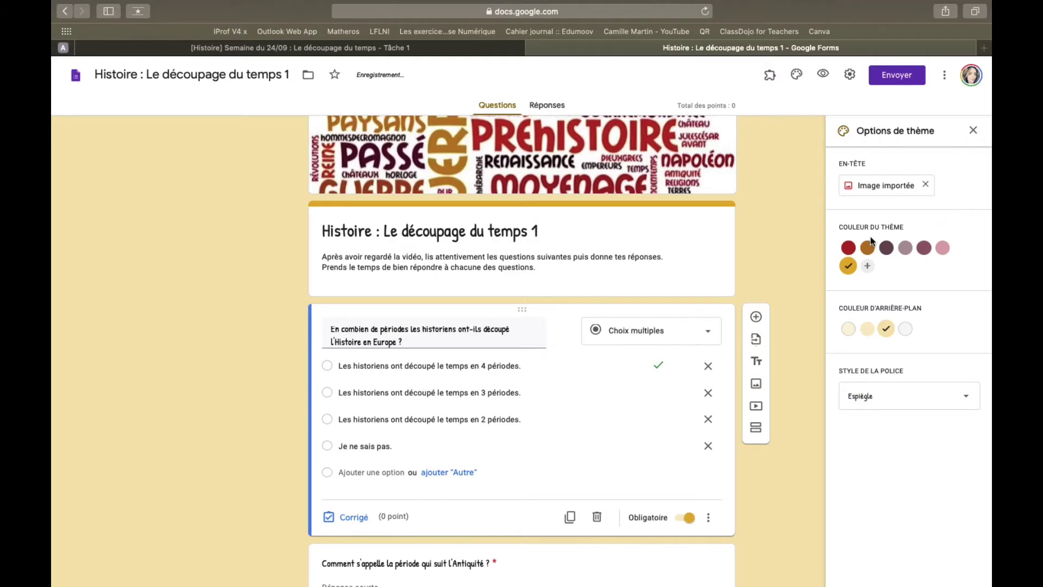
pyautogui.scroll(2, 777, 226)
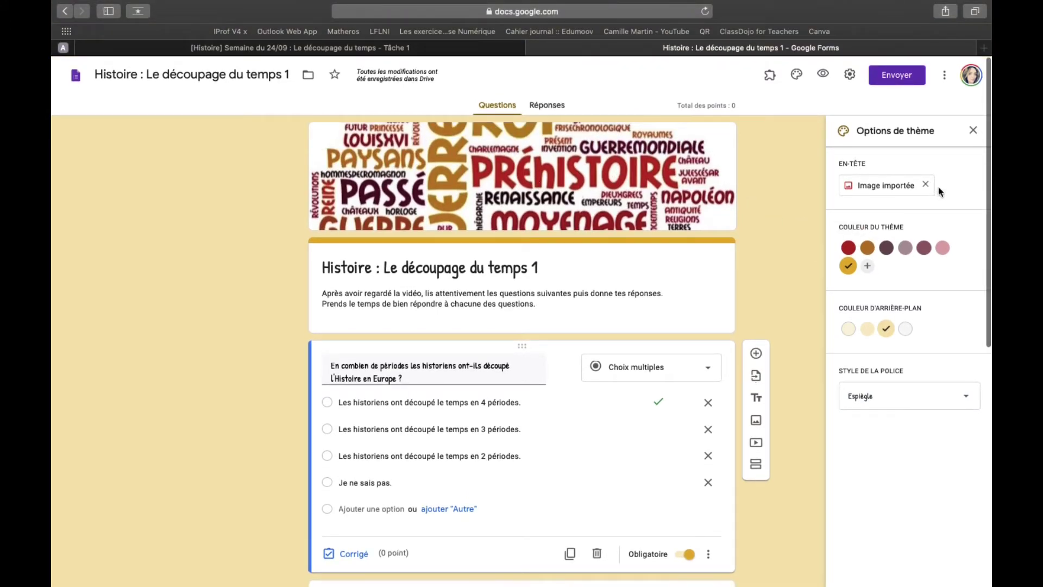
pyautogui.click(973, 131)
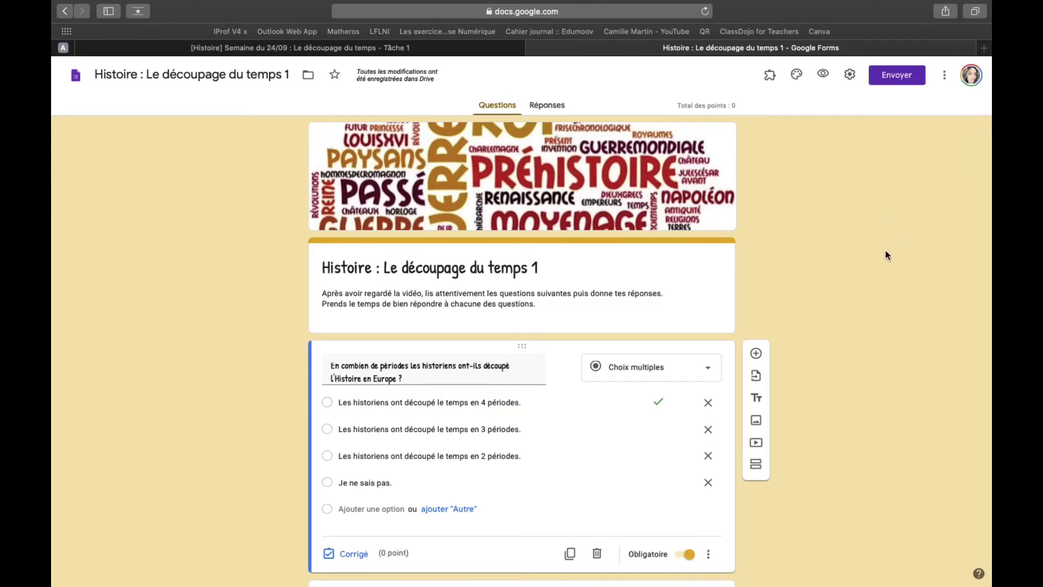
# Add a new question after the first one about the number of periods and set its type to Cases à cocher.
pyautogui.scroll(-8, 551, 403)
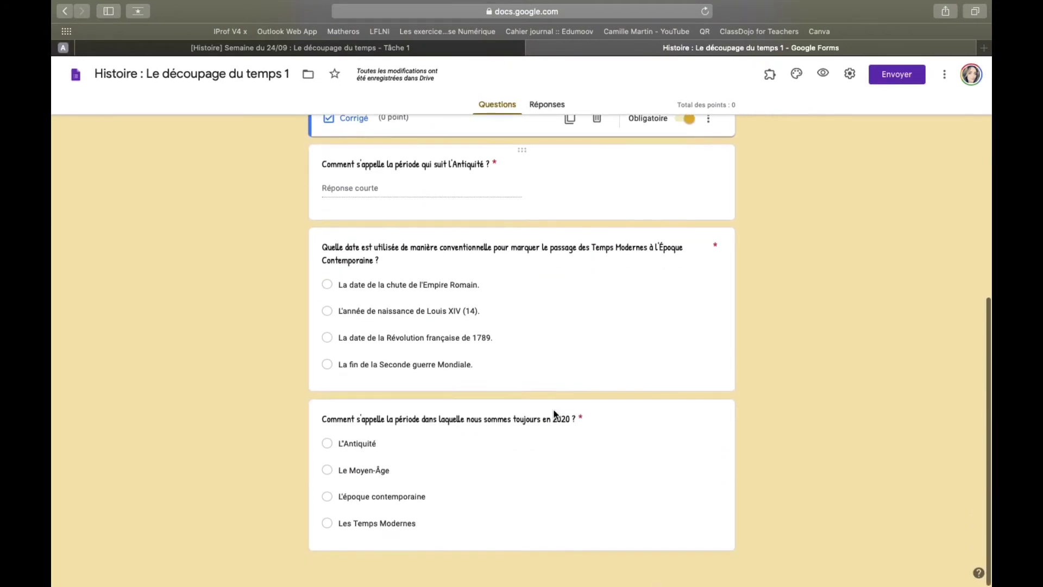
pyautogui.scroll(11, 555, 404)
pyautogui.scroll(-3, 556, 395)
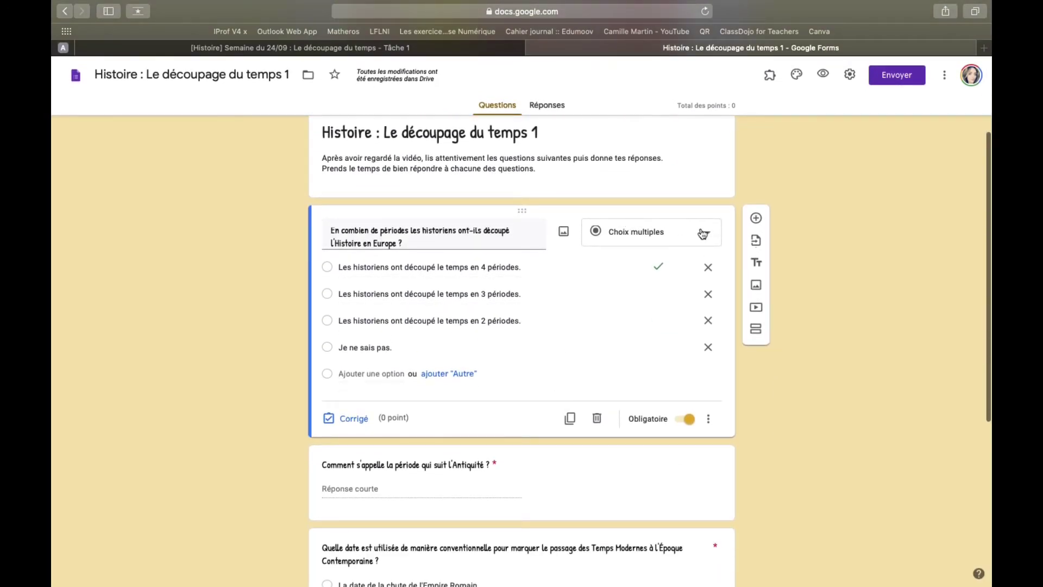
pyautogui.scroll(-6, 613, 247)
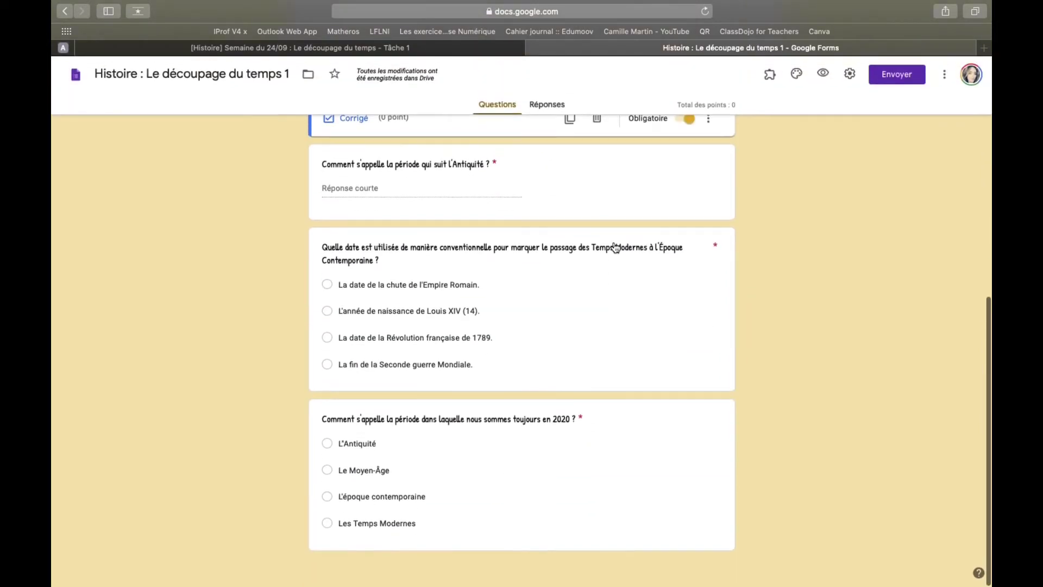
pyautogui.click(755, 133)
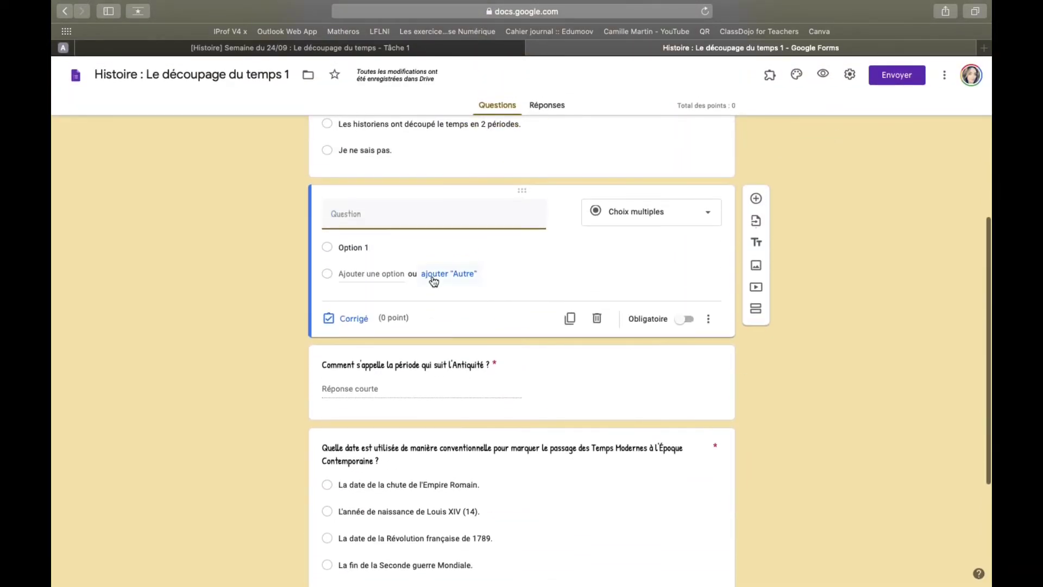
pyautogui.click(652, 213)
pyautogui.click(636, 238)
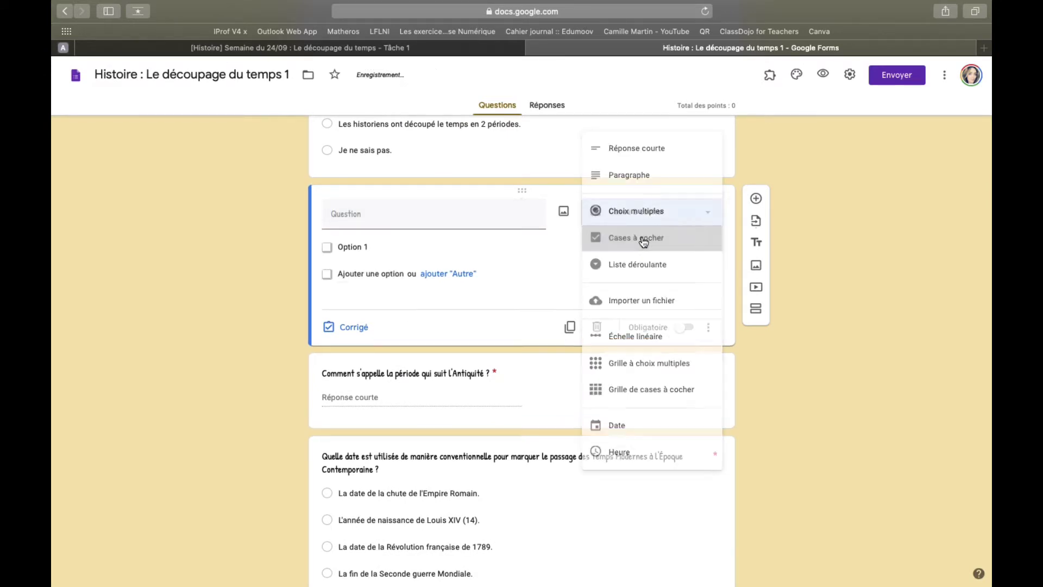
# Add two more answer options, "2" and "3", to the new checkbox question.
pyautogui.click(356, 275)
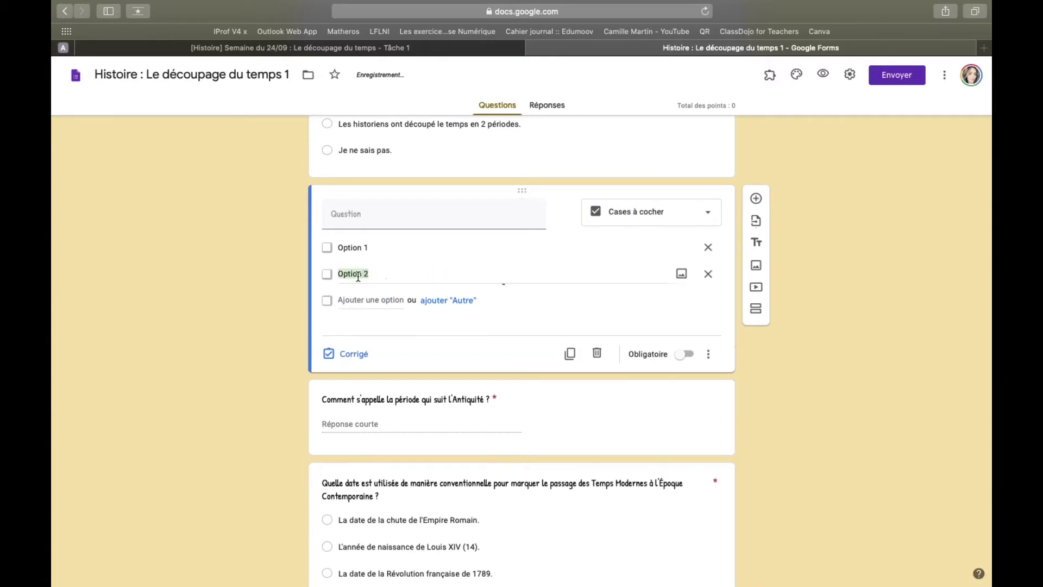
pyautogui.write('2')
pyautogui.click(352, 297)
pyautogui.write('3')
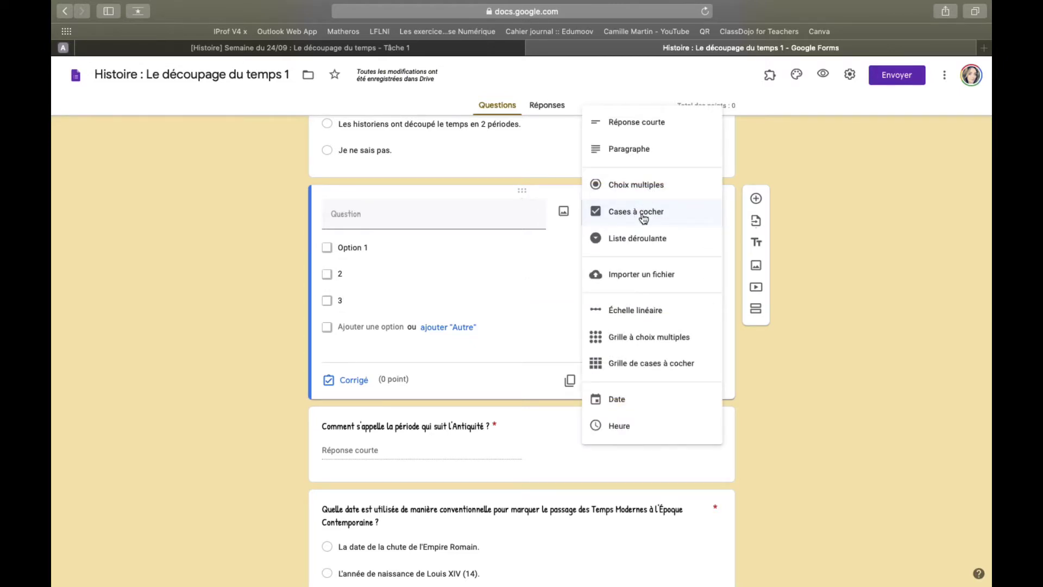
# Change the new question's type back to Choix multiples and finally to Paragraphe.
pyautogui.click(640, 187)
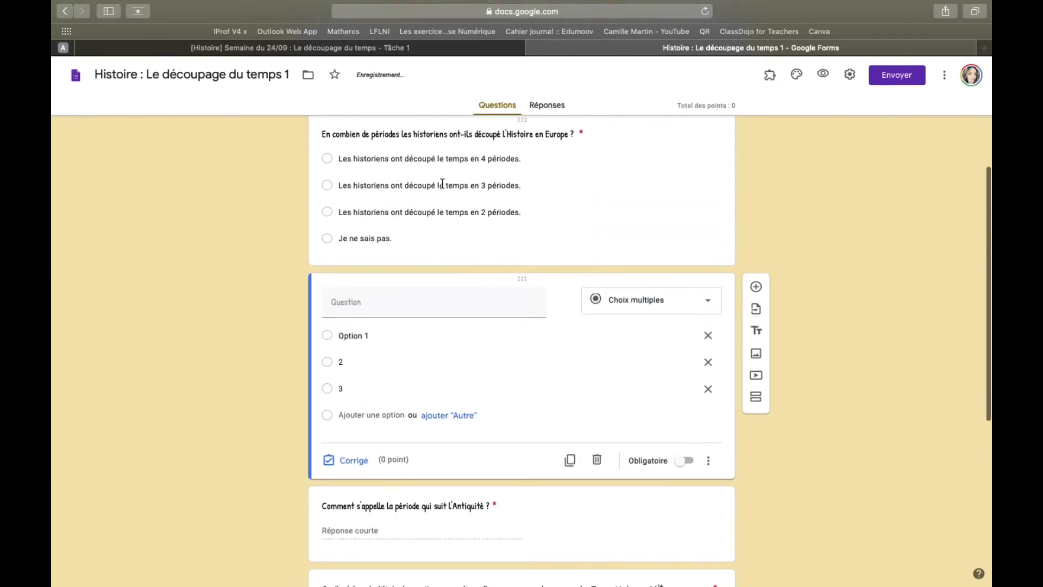
pyautogui.click(621, 304)
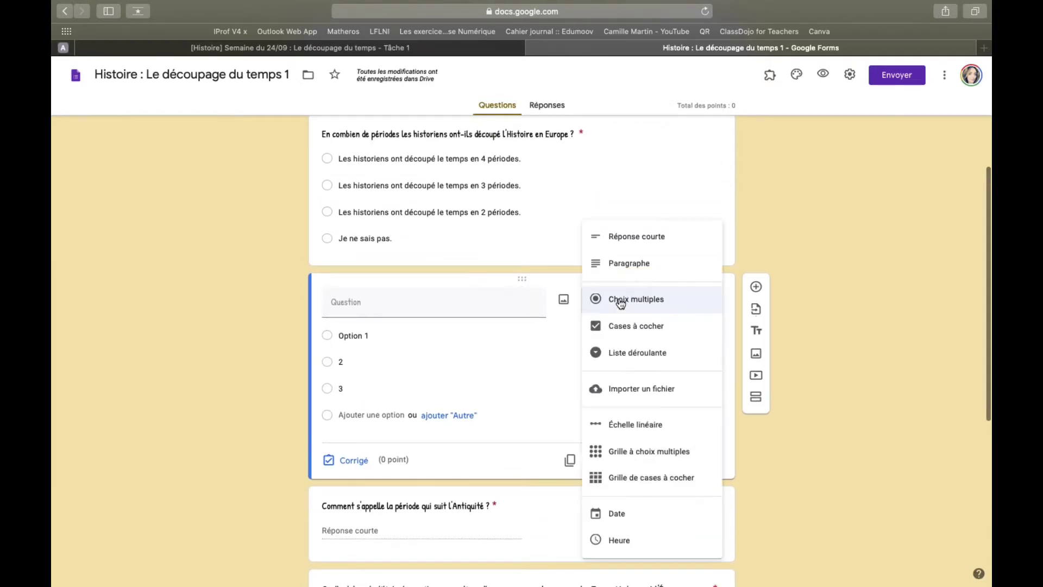
pyautogui.click(627, 266)
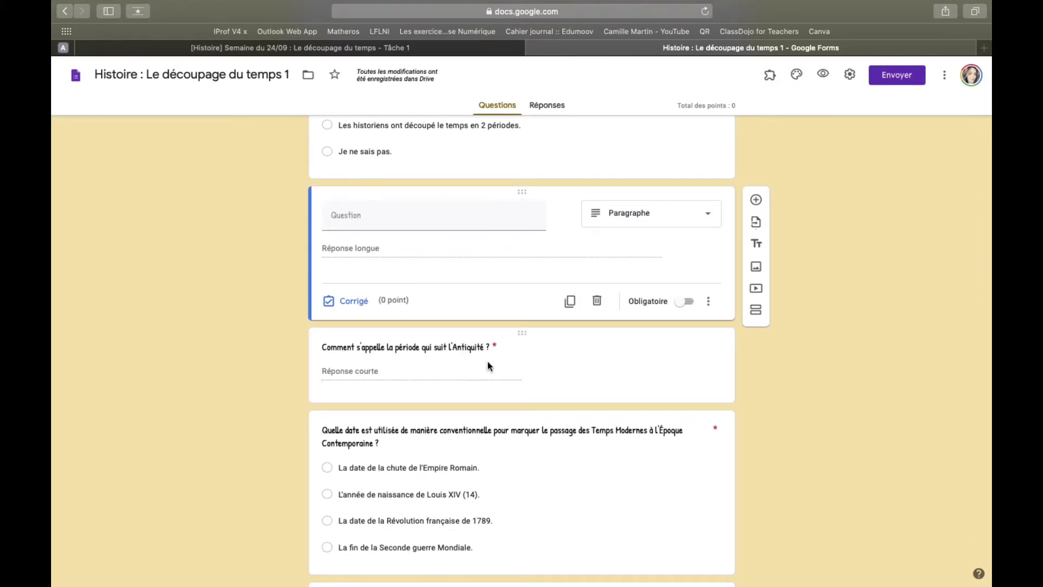
# Add another blank question below the paragraph one and delete both newly added questions.
pyautogui.click(757, 201)
pyautogui.click(652, 309)
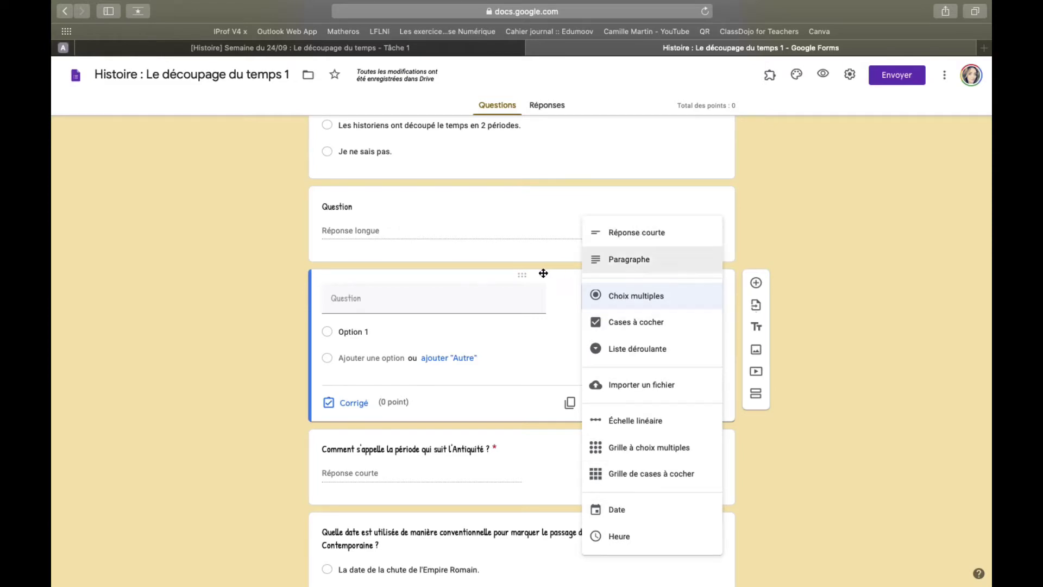
pyautogui.click(800, 269)
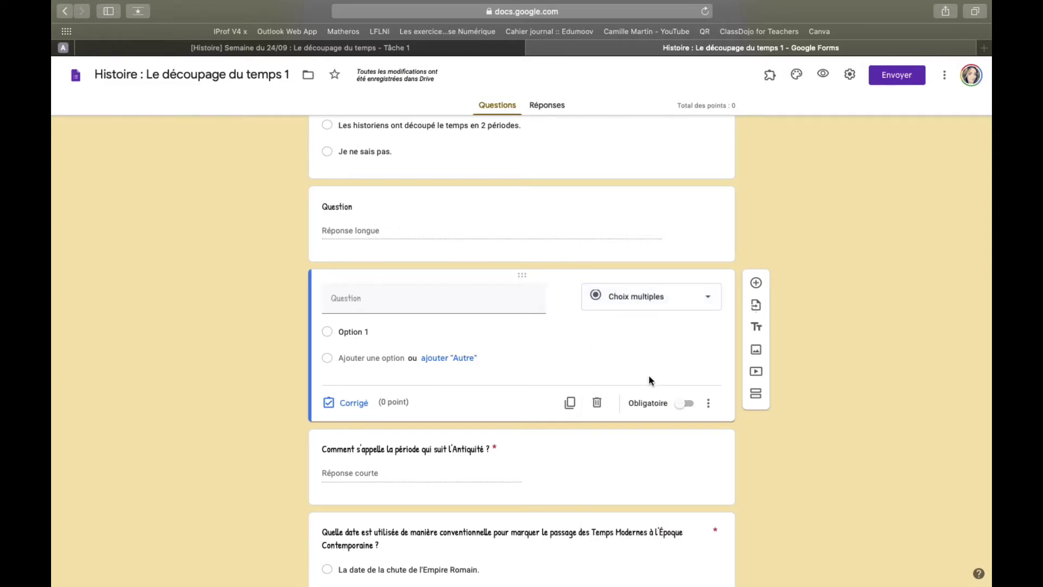
pyautogui.click(603, 410)
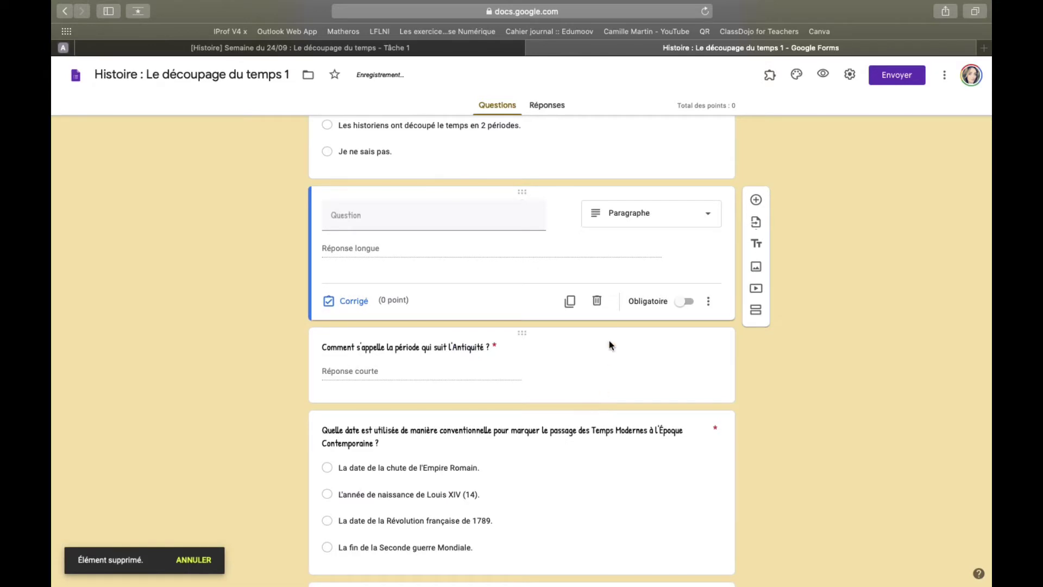
pyautogui.click(598, 302)
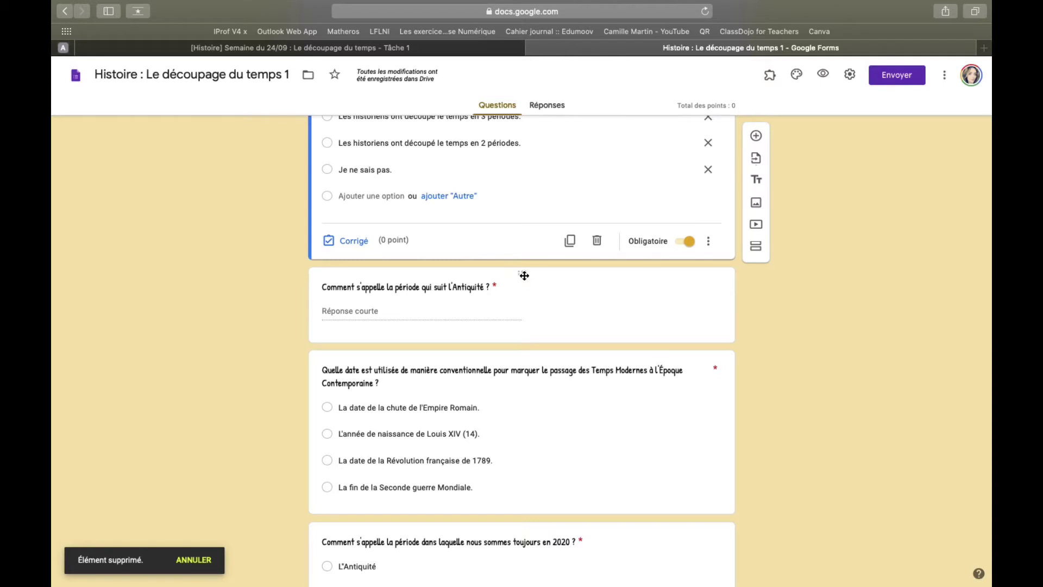
# Try to reorder the form by moving the question about the period following Antiquity.
pyautogui.moveTo(525, 276)
pyautogui.mouseDown()
pyautogui.moveTo(492, 334)
pyautogui.moveTo(493, 466)
pyautogui.moveTo(514, 302)
pyautogui.moveTo(510, 256)
pyautogui.moveTo(507, 265)
pyautogui.mouseUp()
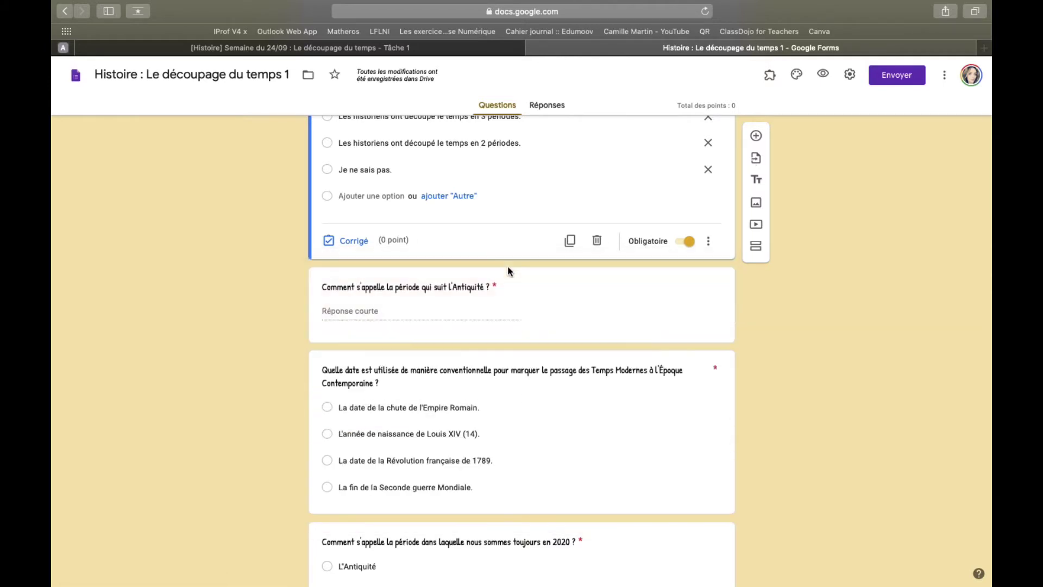
pyautogui.scroll(4, 497, 339)
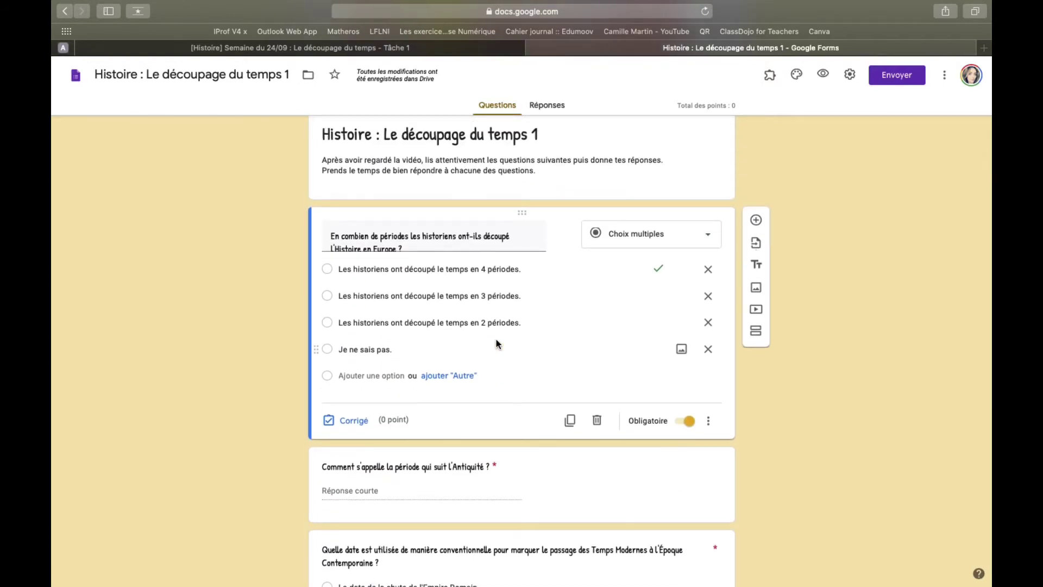
pyautogui.scroll(-6, 497, 339)
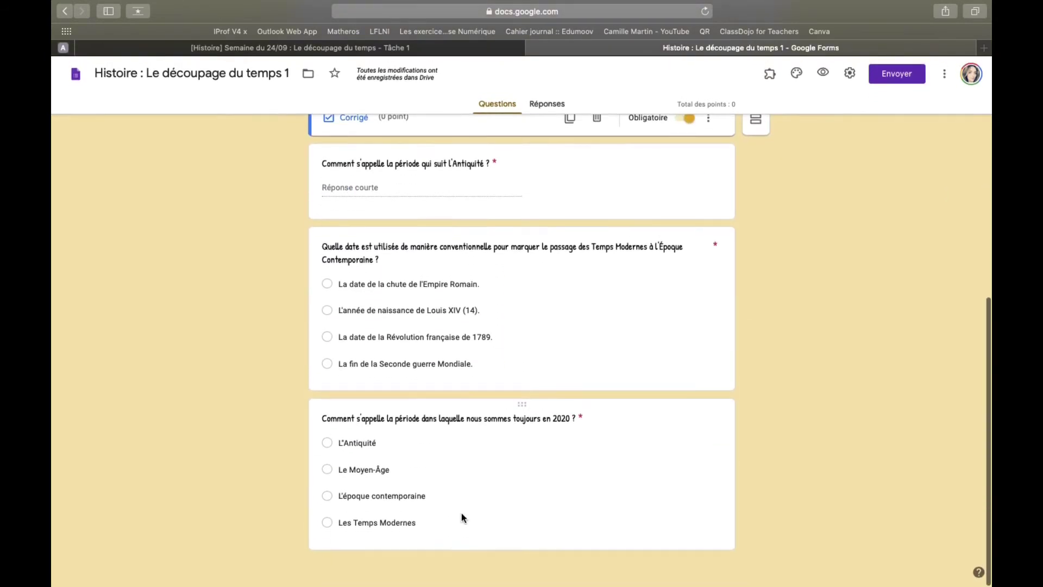
pyautogui.scroll(6, 462, 507)
pyautogui.scroll(-6, 481, 471)
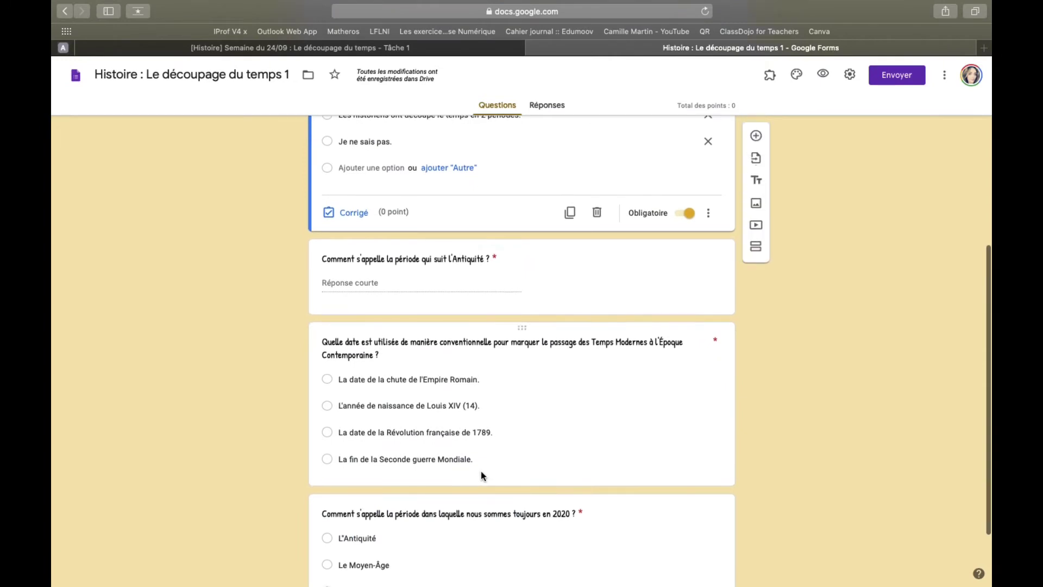
# Add an "Autre" answer option to the first question about the number of historical periods.
pyautogui.scroll(8, 481, 476)
pyautogui.scroll(-1, 481, 476)
pyautogui.click(440, 461)
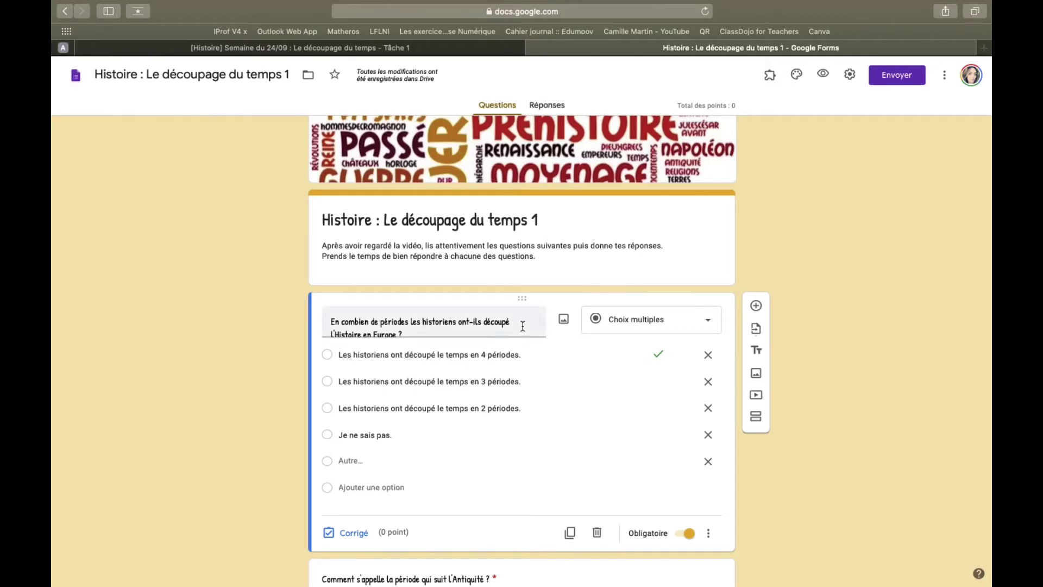
# Open the second, third and fourth questions one after another to check their Obligatoire setting.
pyautogui.scroll(-2, 732, 386)
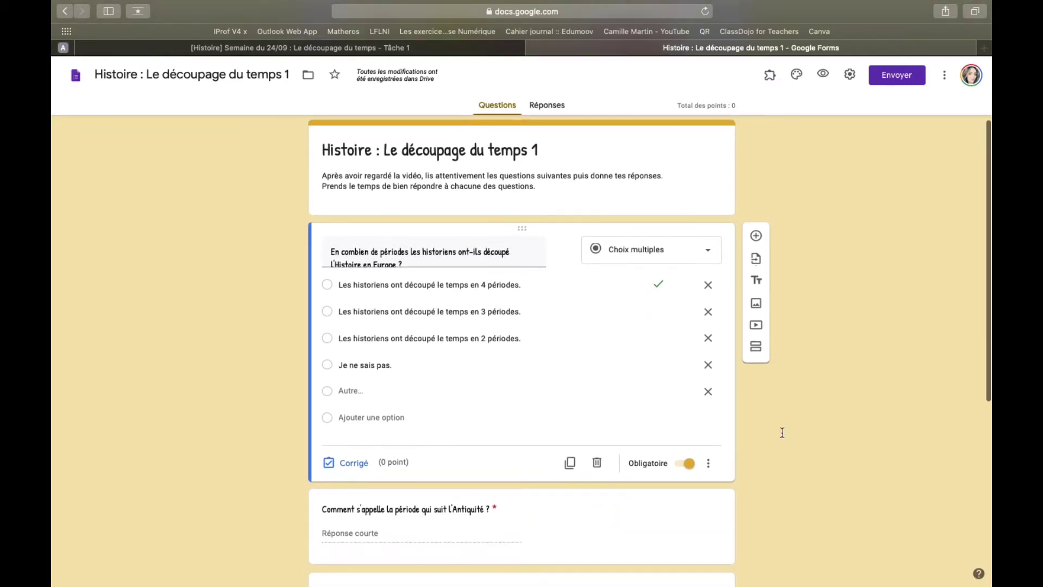
pyautogui.scroll(-3, 687, 462)
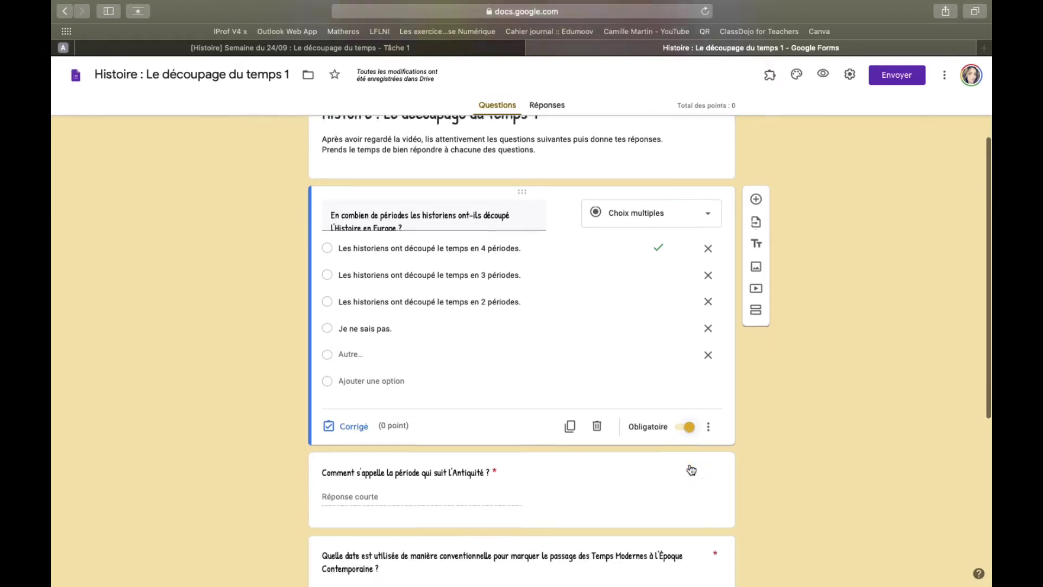
pyautogui.click(659, 373)
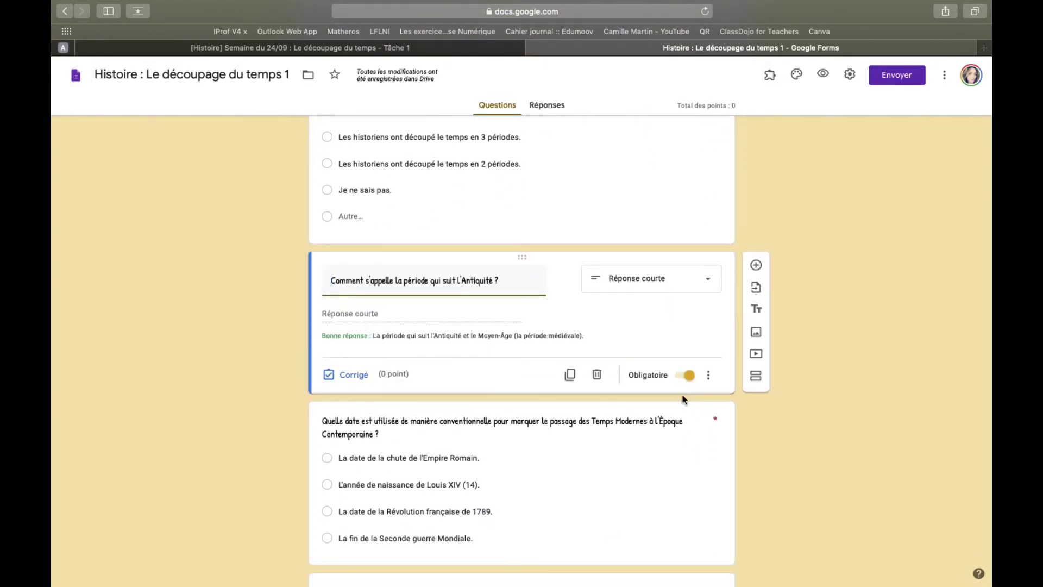
pyautogui.scroll(-3, 679, 391)
pyautogui.click(674, 365)
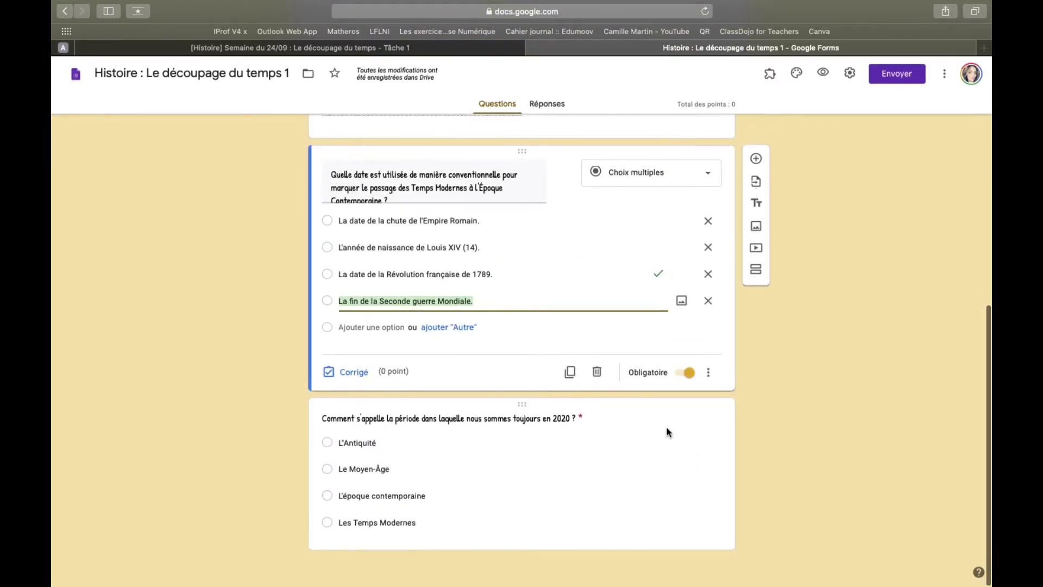
pyautogui.click(667, 432)
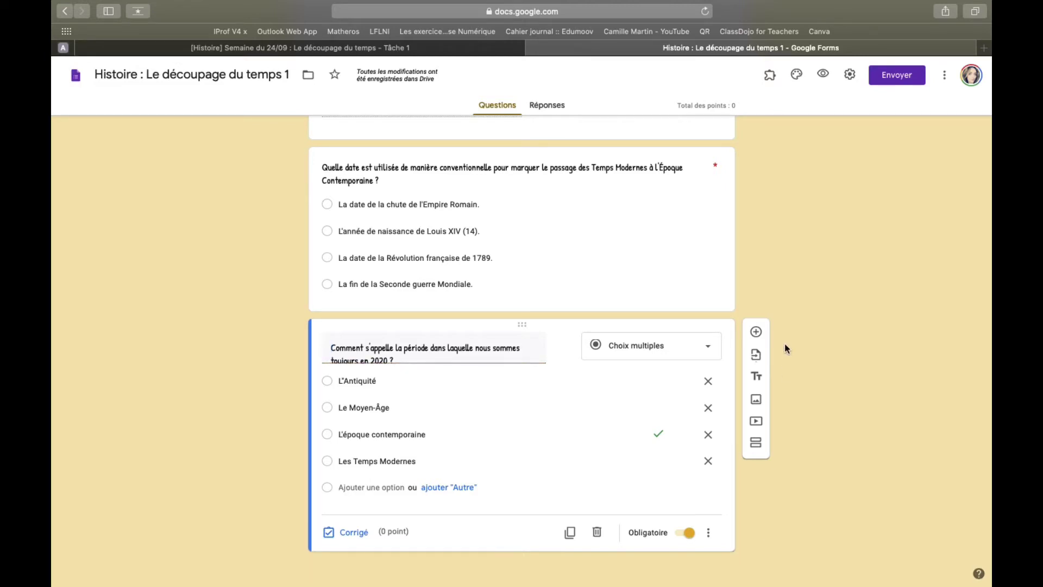
# In the form's quiz settings, turn Convertir en questionnaire off and back on, and save the settings.
pyautogui.scroll(15, 785, 343)
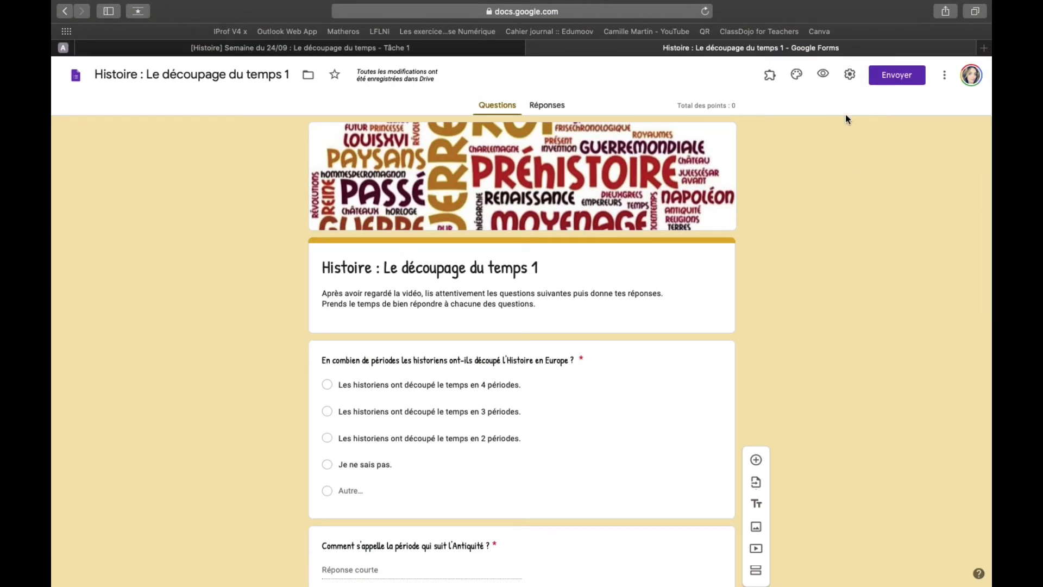
pyautogui.click(852, 75)
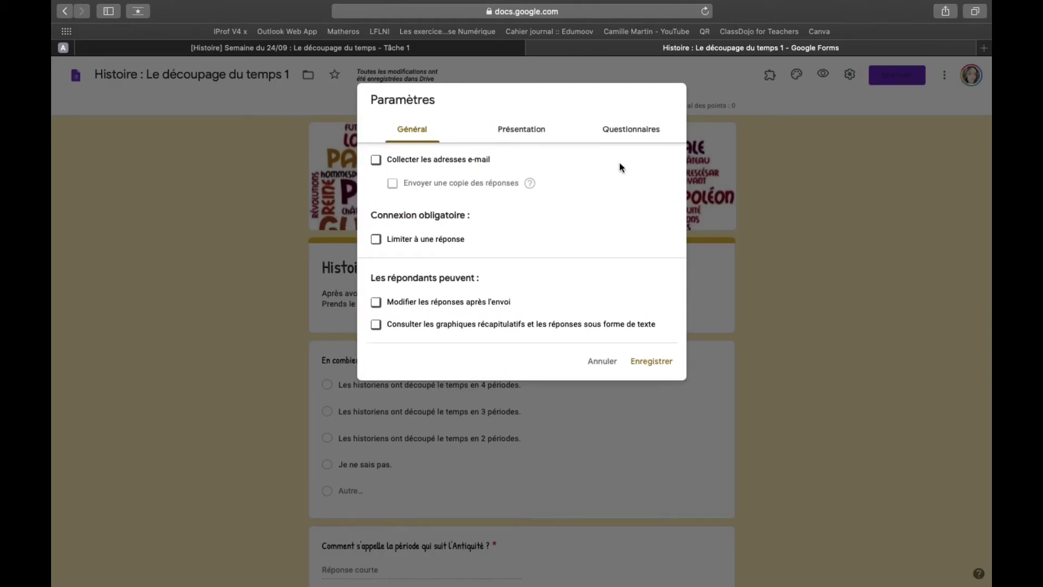
pyautogui.click(640, 136)
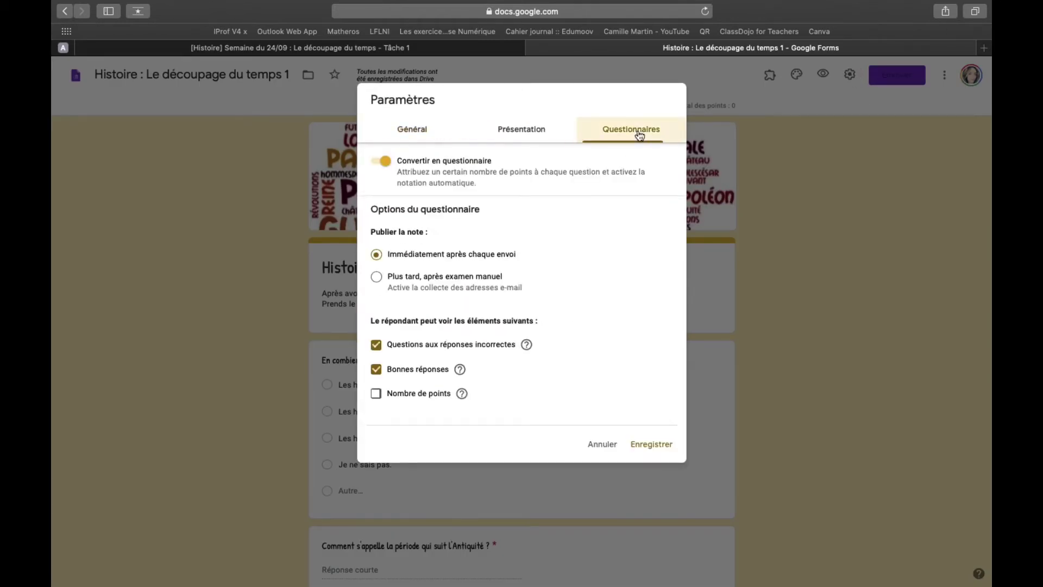
pyautogui.click(376, 163)
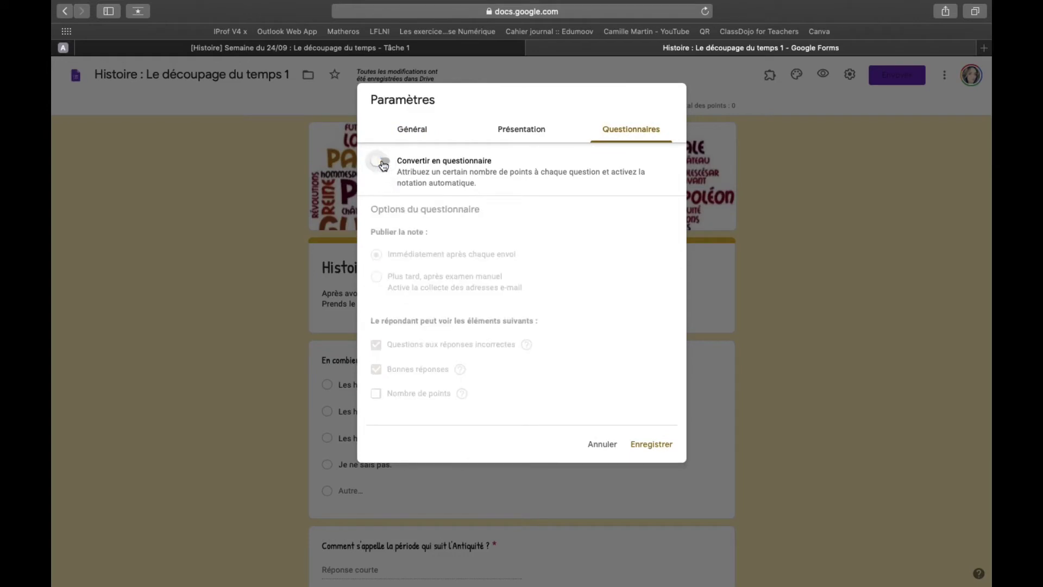
pyautogui.click(385, 164)
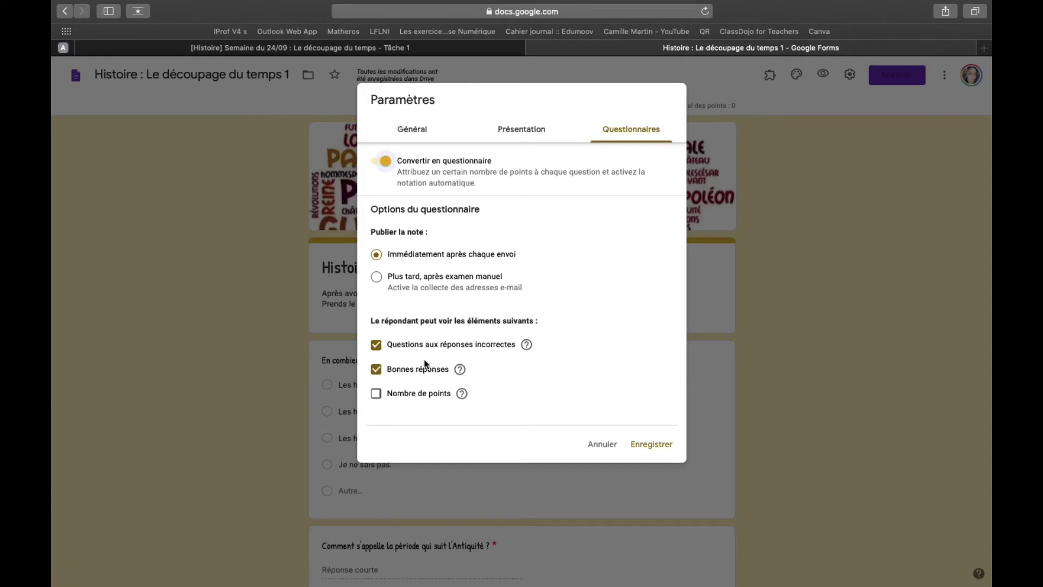
pyautogui.click(654, 451)
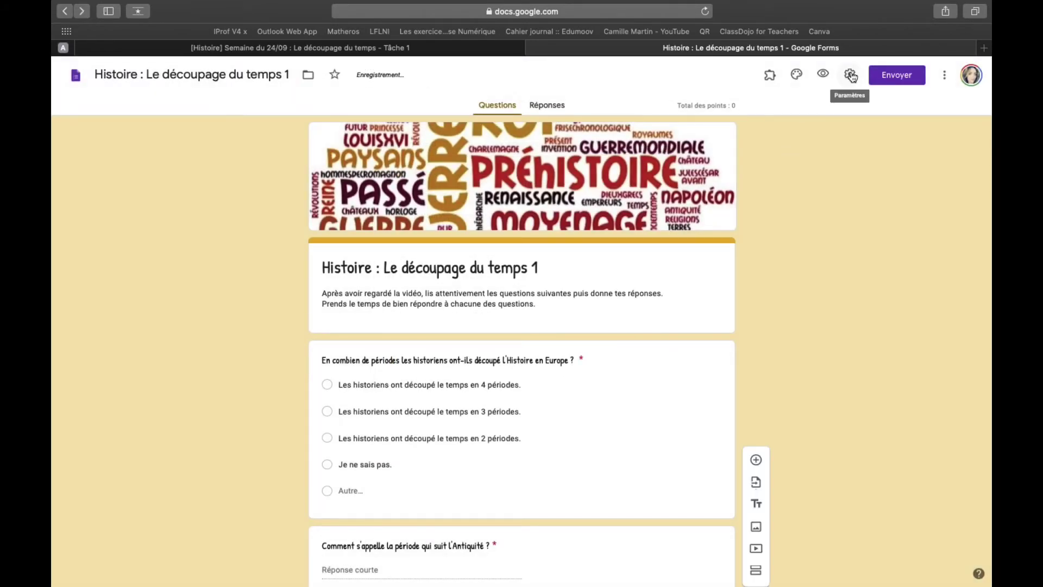
# Reopen the form settings to review the Questionnaires options, and save them as they are.
pyautogui.click(851, 76)
pyautogui.click(672, 129)
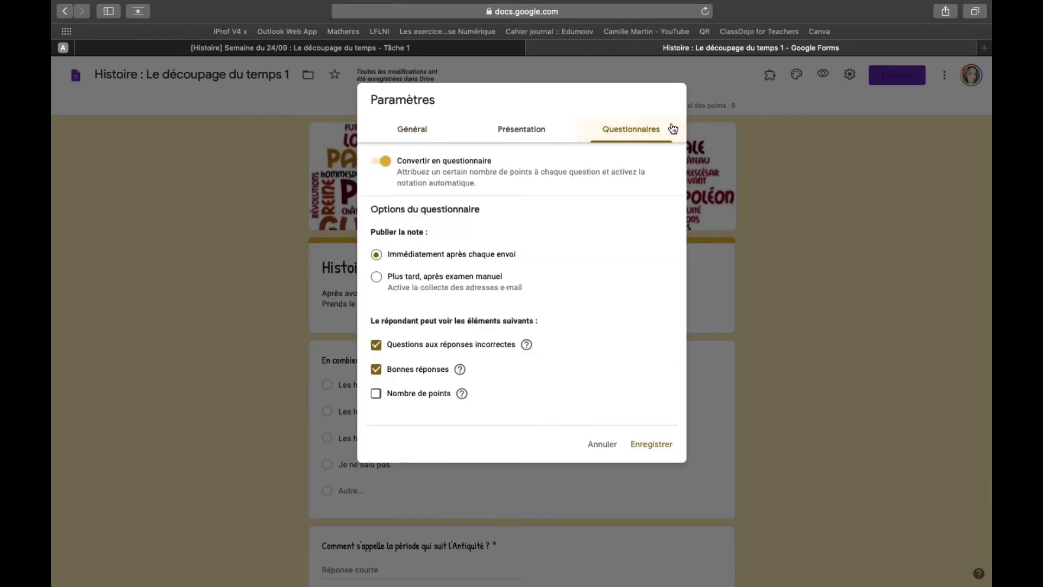
pyautogui.click(646, 444)
# Open the first question's answer key and also mark "Les historiens ont découpé le temps en 3 périodes." as correct.
pyautogui.scroll(-5, 356, 397)
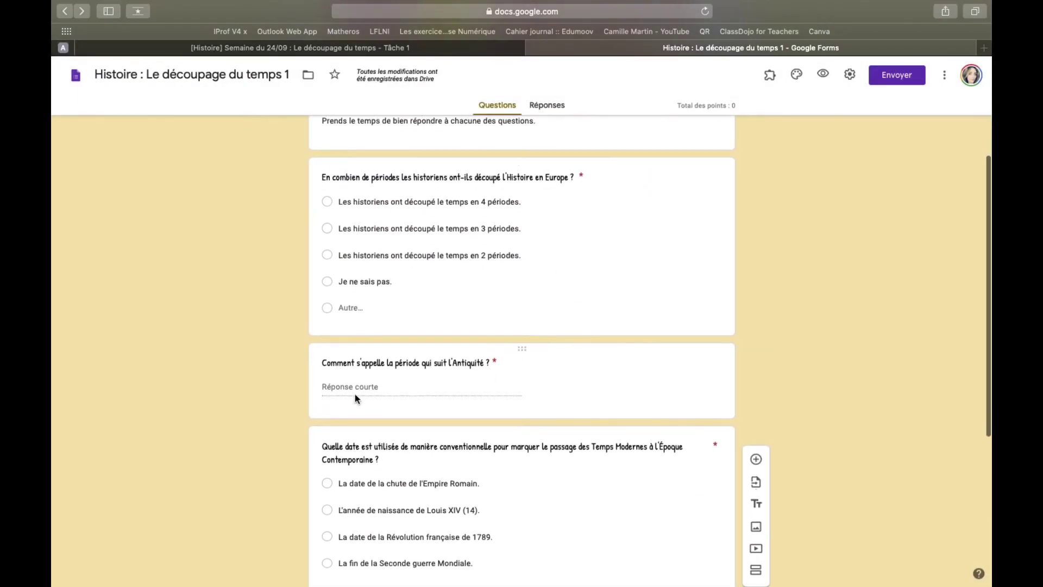
pyautogui.click(638, 249)
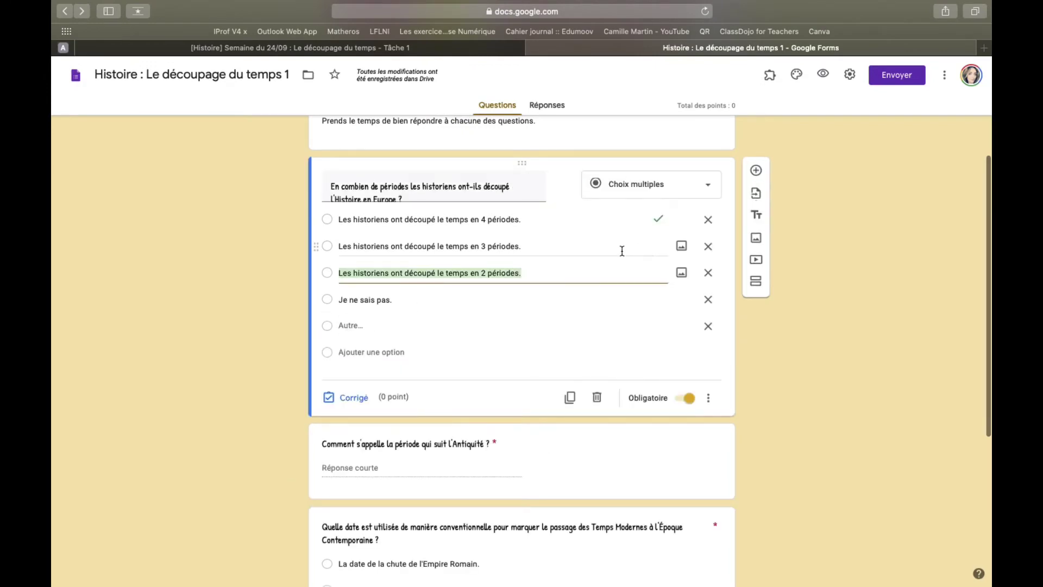
pyautogui.click(344, 401)
pyautogui.scroll(-2, 521, 298)
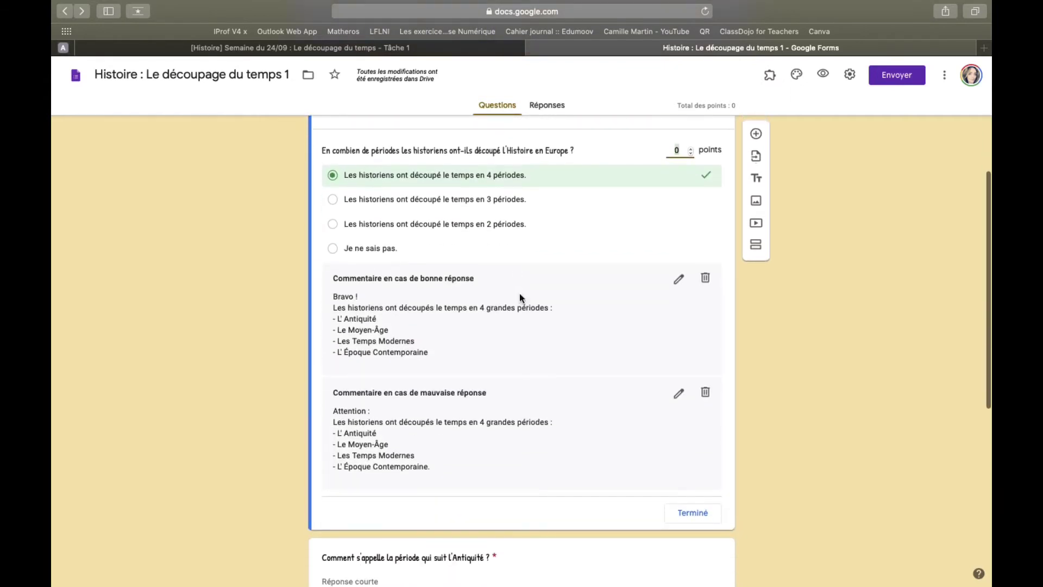
pyautogui.click(333, 200)
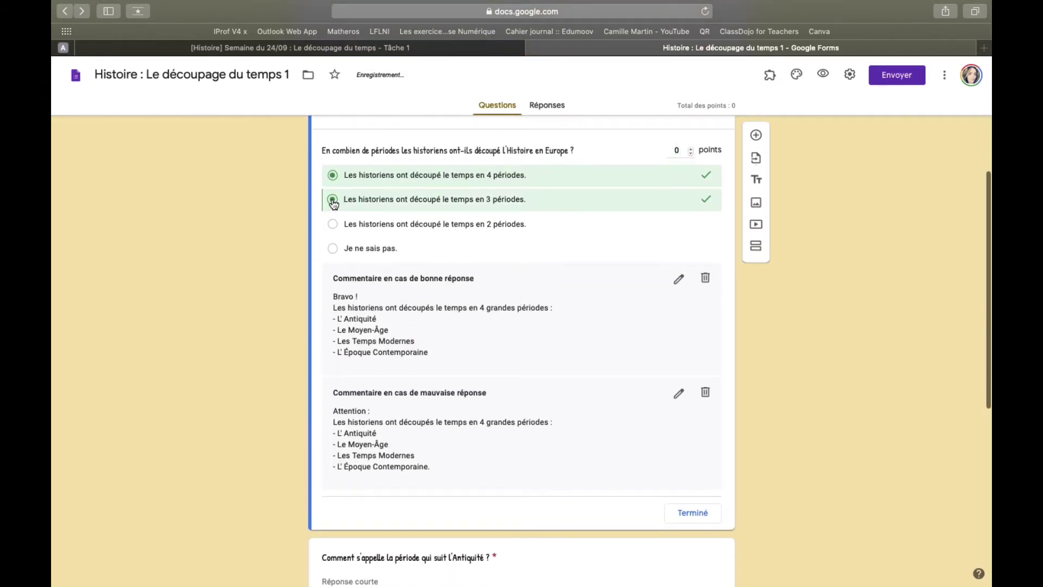
# Try other correct-answer combinations in the first question's answer key, leaving only "Les historiens ont découpé le temps en 4 périodes." marked.
pyautogui.click(332, 224)
pyautogui.click(334, 200)
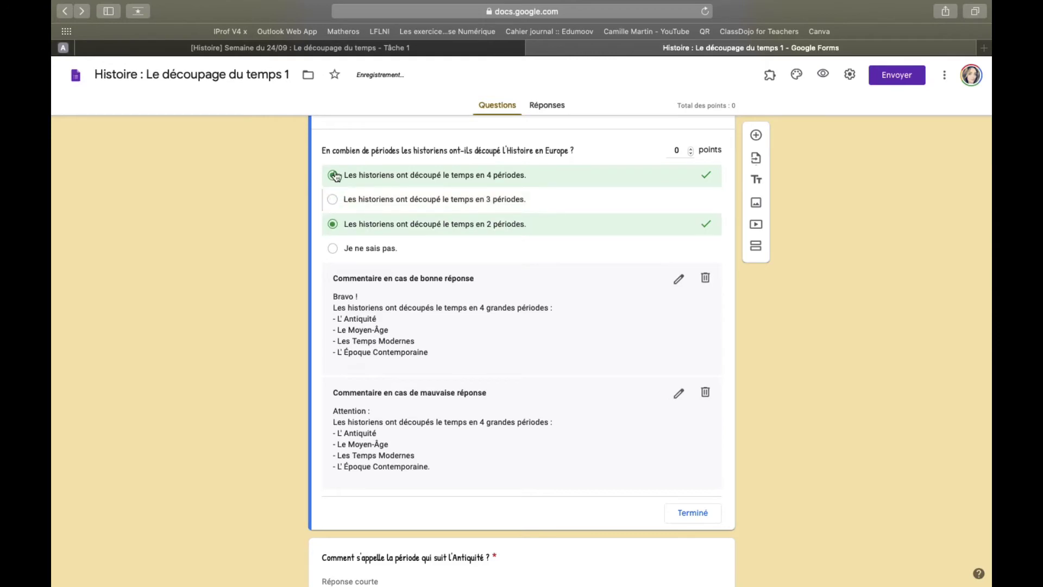
pyautogui.click(334, 176)
pyautogui.click(332, 200)
pyautogui.click(333, 177)
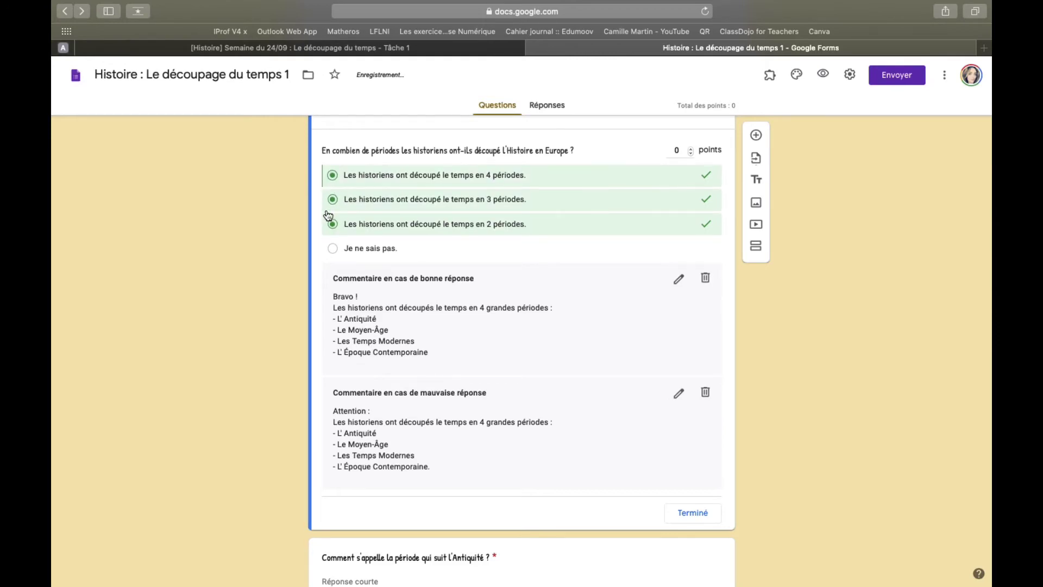
pyautogui.click(332, 199)
pyautogui.click(333, 224)
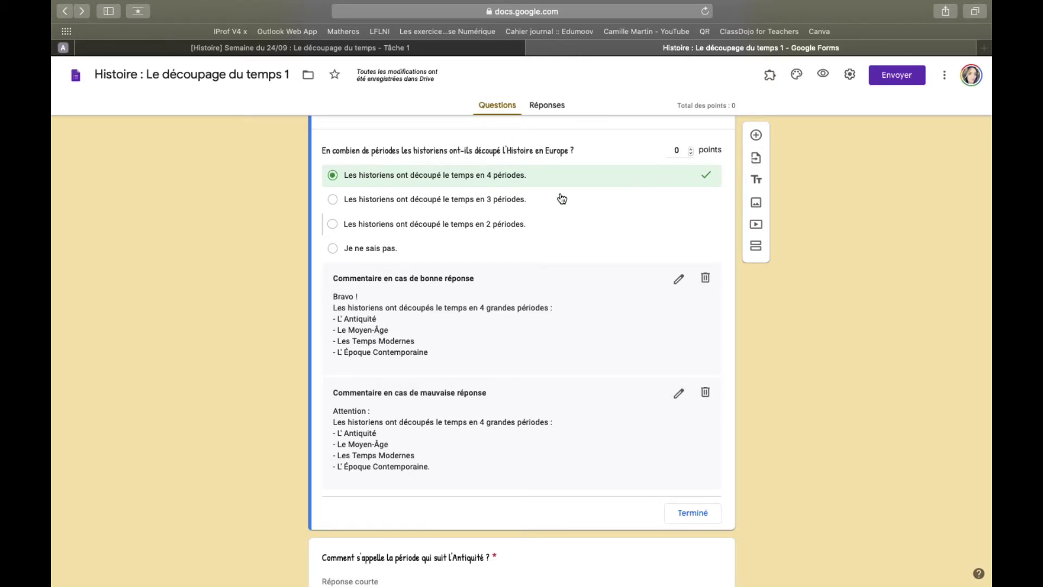
# Copy the text of the first question's correct-answer comment and delete that comment.
pyautogui.moveTo(677, 152); pyautogui.dragTo(447, 352)
pyautogui.press('super+c')
pyautogui.click(706, 278)
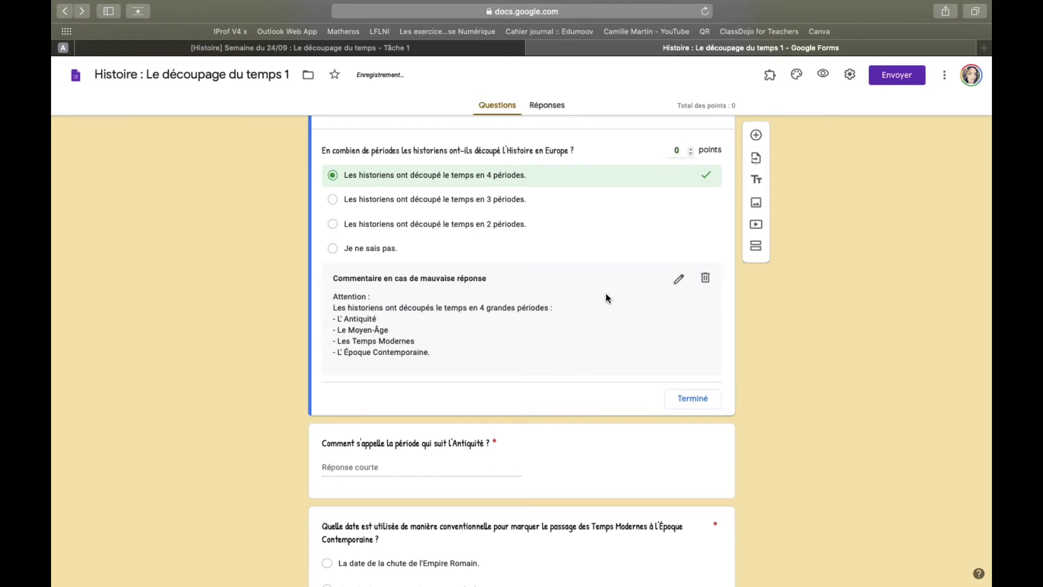
# Paste the copied "Bravo !" text as the first question's Bonnes réponses comment, correct "découpés" to "découpé", and save it.
pyautogui.click(678, 278)
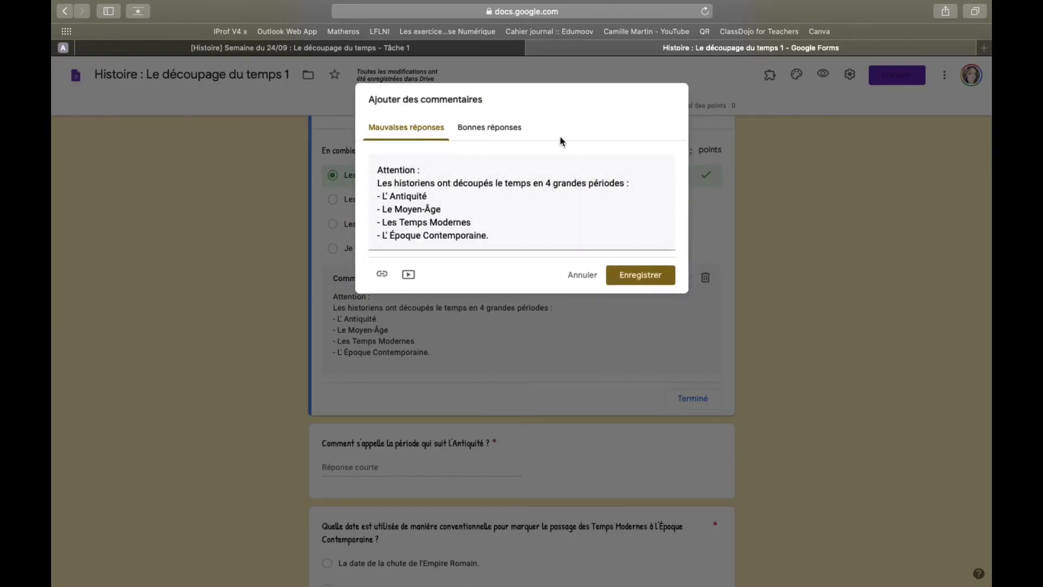
pyautogui.click(479, 130)
pyautogui.click(409, 168)
pyautogui.press('super+v')
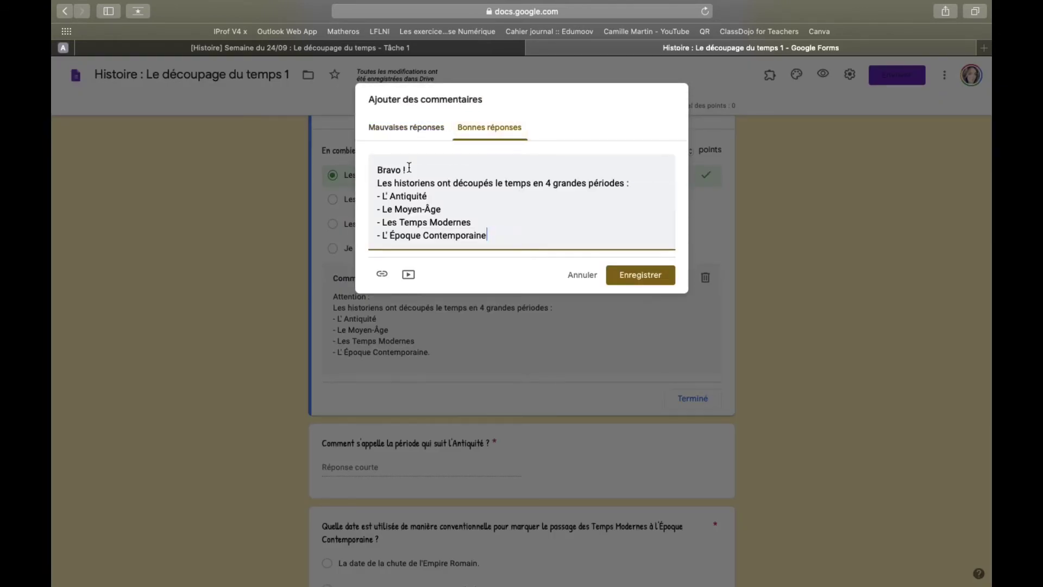
pyautogui.click(494, 184)
pyautogui.press('BackSpace')
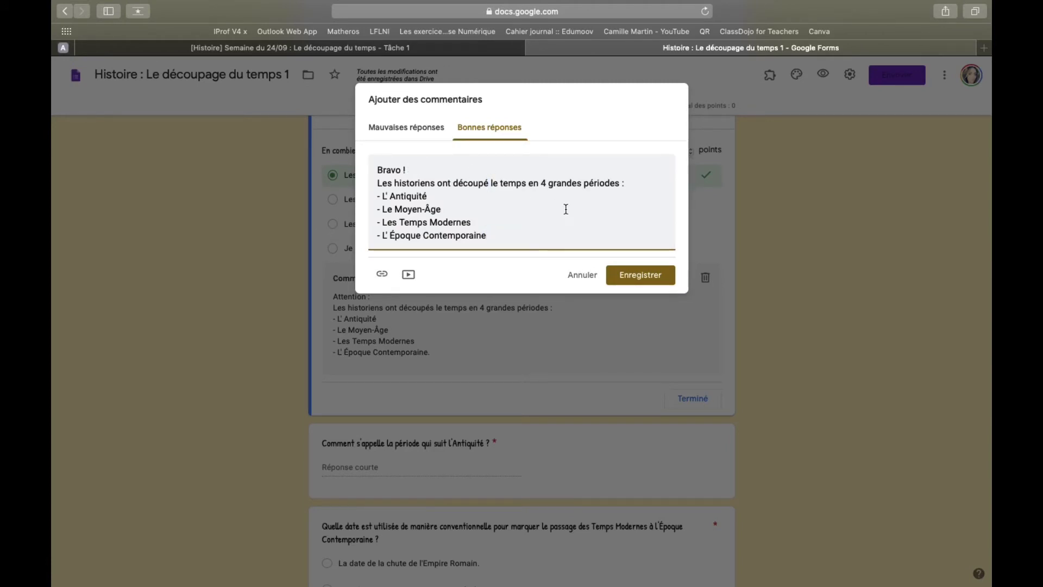
pyautogui.click(655, 274)
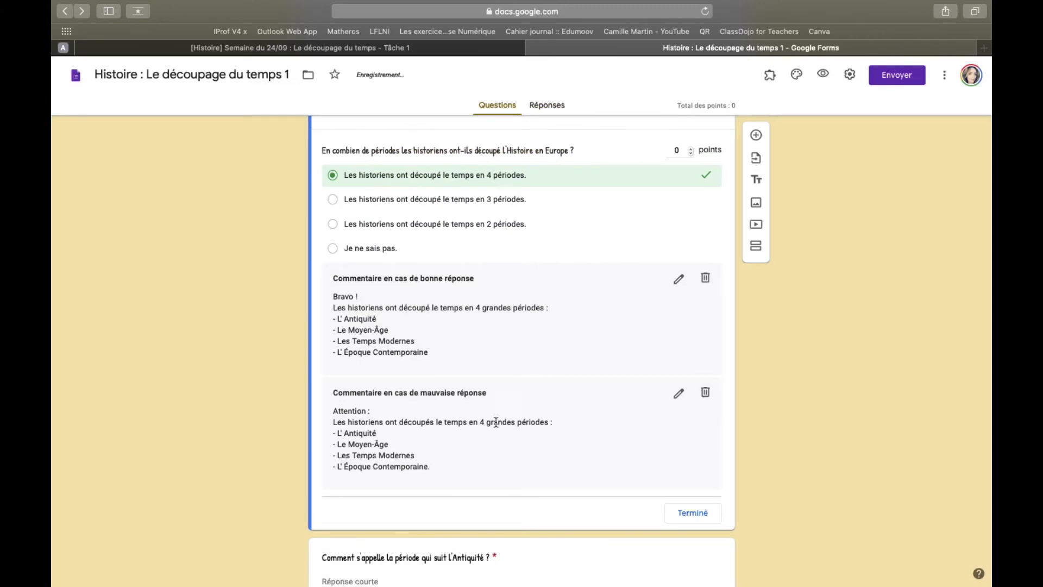
# Correct "découpés" to "découpé" in the first question's wrong-answer comment, add a line break at its end, and save it.
pyautogui.click(679, 392)
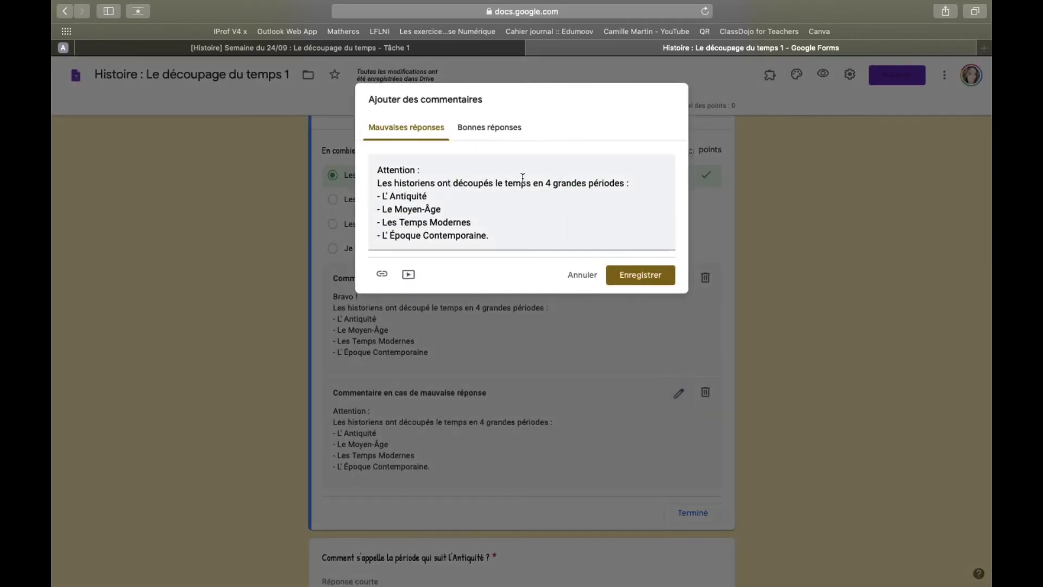
pyautogui.click(495, 183)
pyautogui.press('BackSpace')
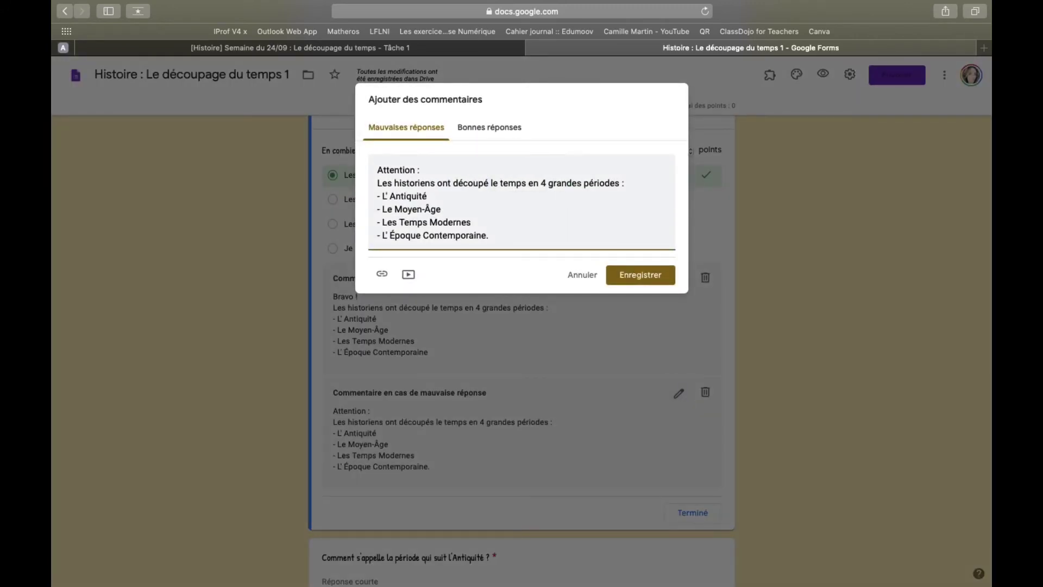
pyautogui.click(490, 222)
pyautogui.click(494, 235)
pyautogui.press('Return')
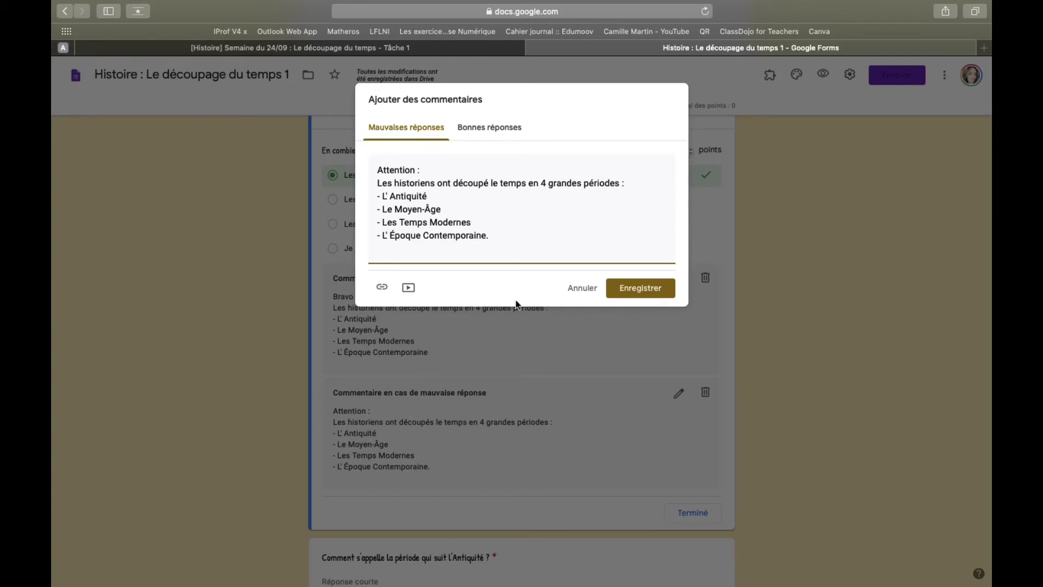
pyautogui.click(657, 295)
# Review the grade publishing and respondent visibility options in the form's Questionnaires settings, and save them as they are.
pyautogui.click(854, 75)
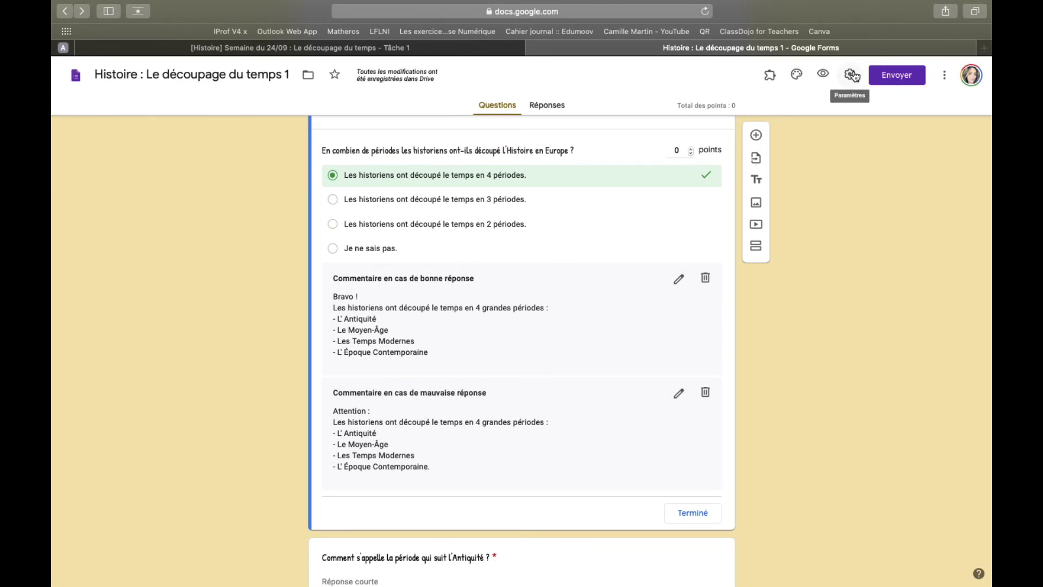
pyautogui.click(854, 75)
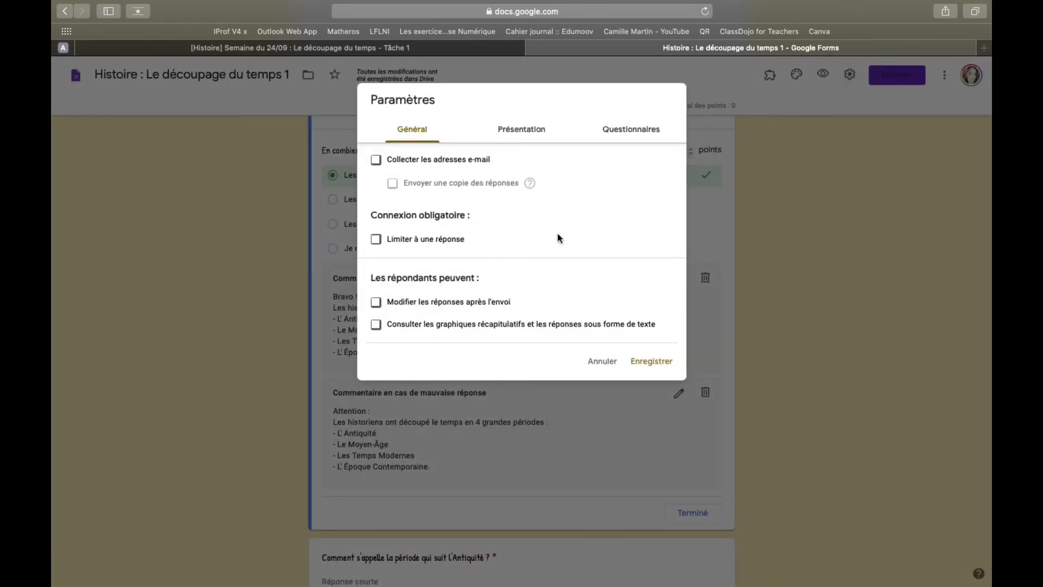
pyautogui.click(632, 130)
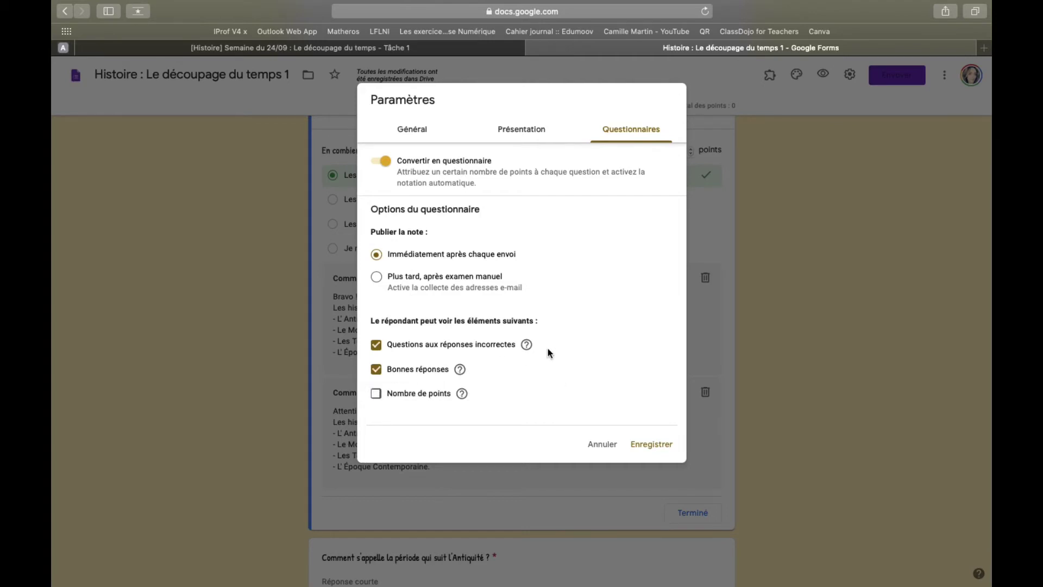
pyautogui.click(646, 445)
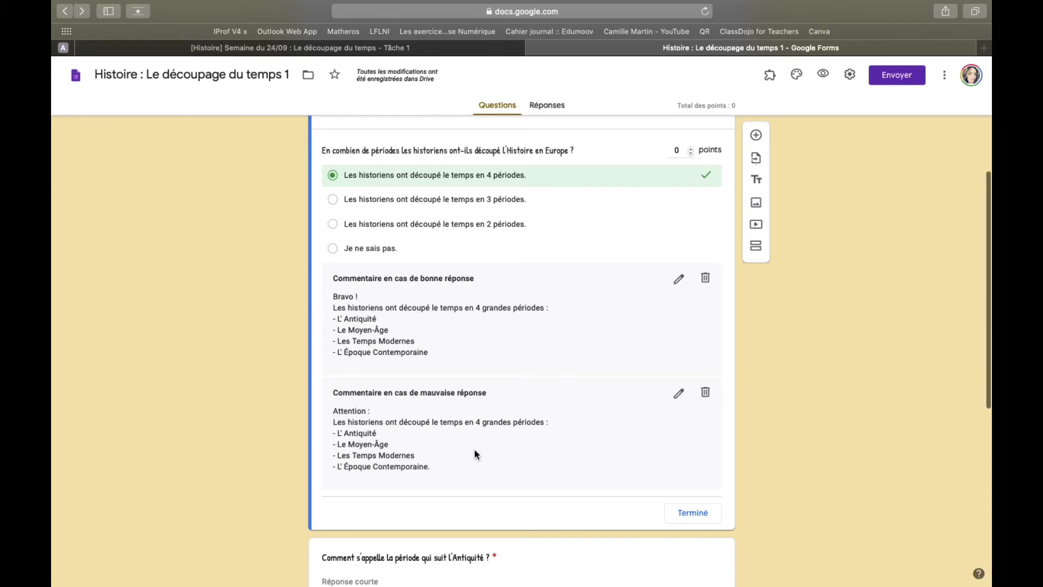
# Close the first question's answer key, and check the answer key of "Comment s'appelle la période qui suit l'Antiquité ?".
pyautogui.scroll(-2, 538, 448)
pyautogui.click(702, 466)
pyautogui.scroll(-2, 580, 326)
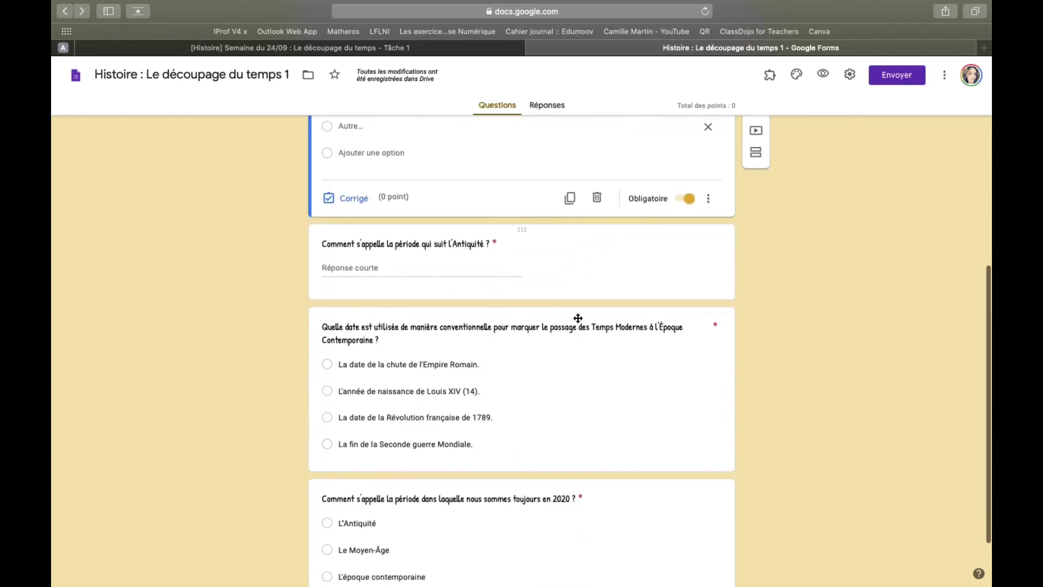
pyautogui.click(643, 260)
pyautogui.click(348, 261)
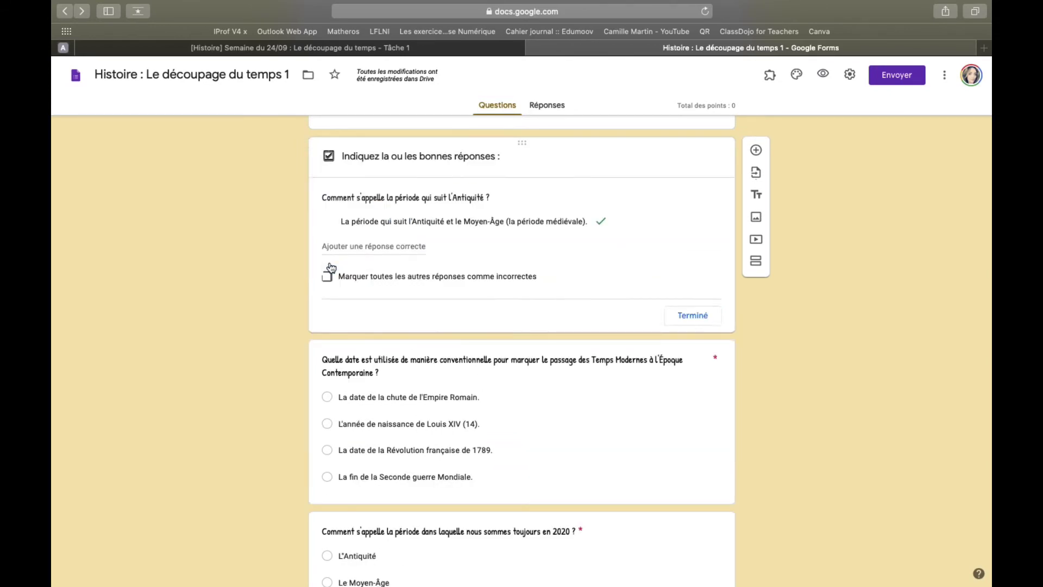
pyautogui.click(691, 340)
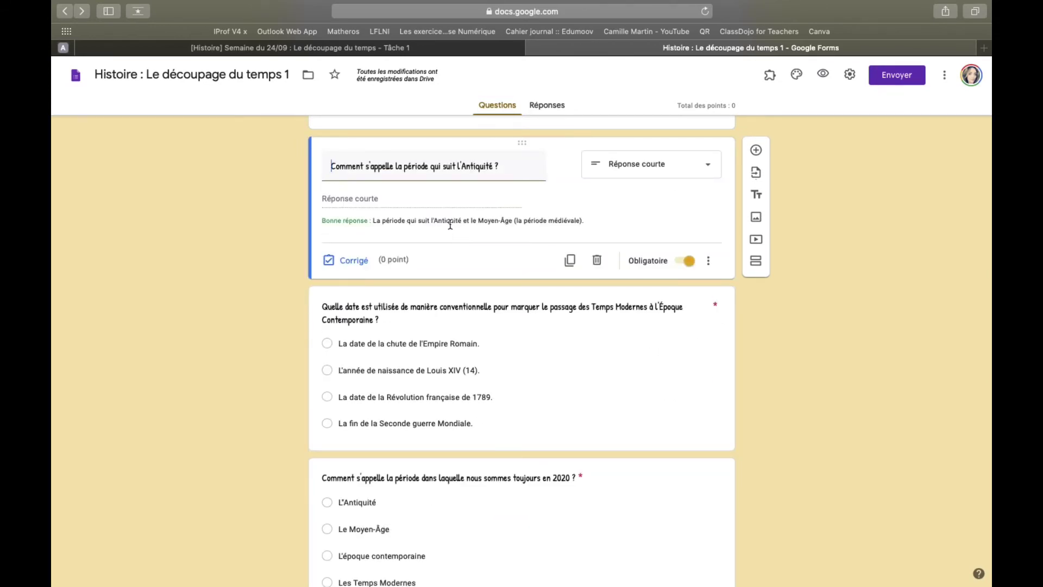
# Check the third question's answer key and its Bonnes réponses comment field, and cancel without adding a comment.
pyautogui.scroll(-2, 450, 225)
pyautogui.click(416, 336)
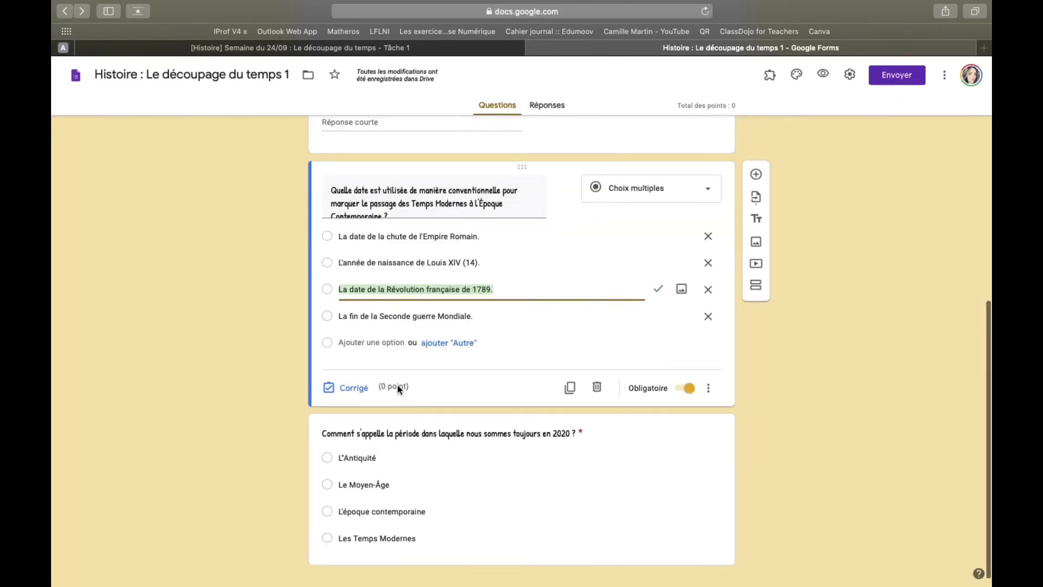
pyautogui.click(329, 387)
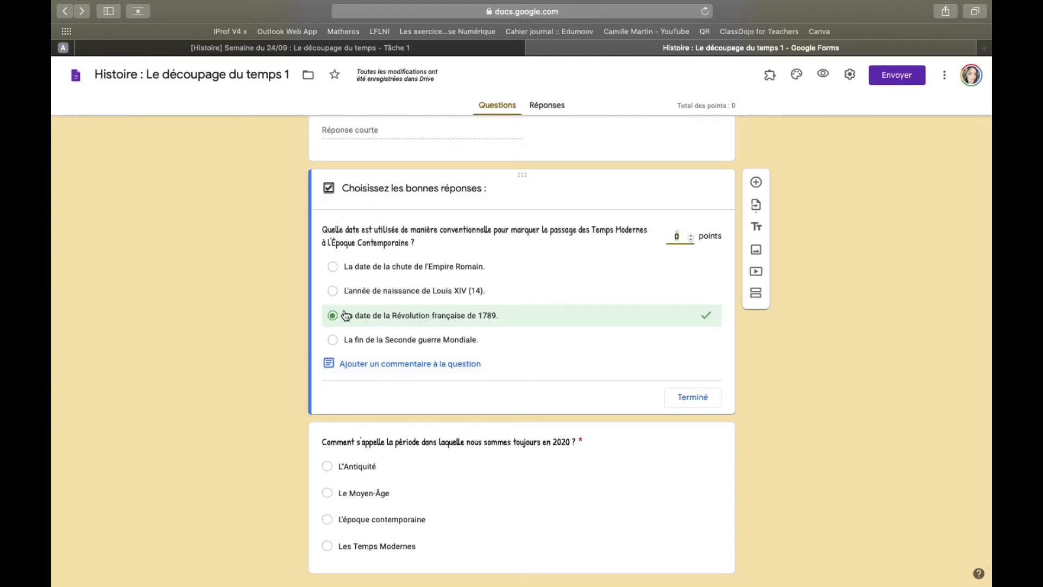
pyautogui.click(397, 362)
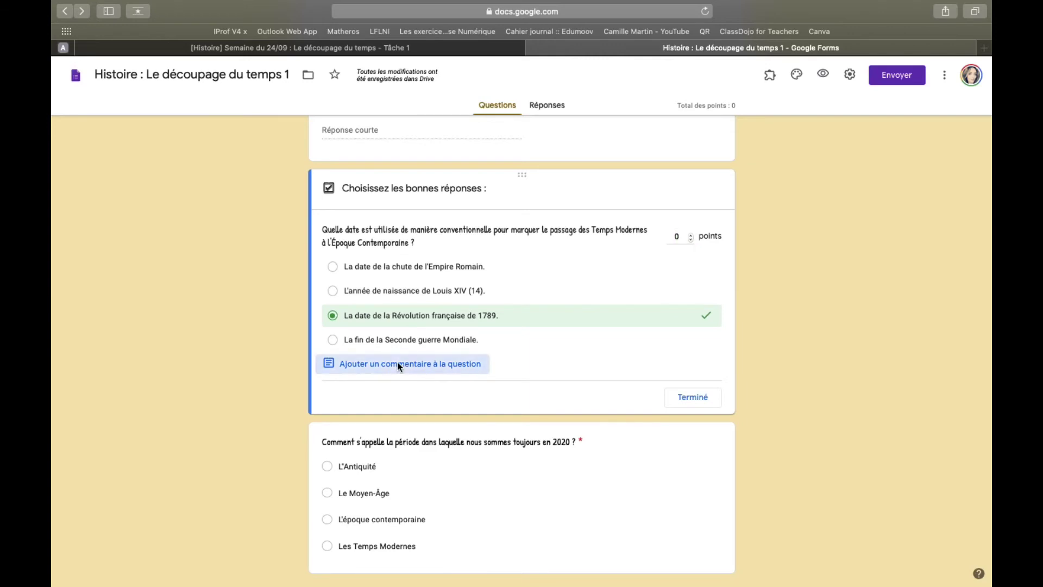
pyautogui.click(504, 131)
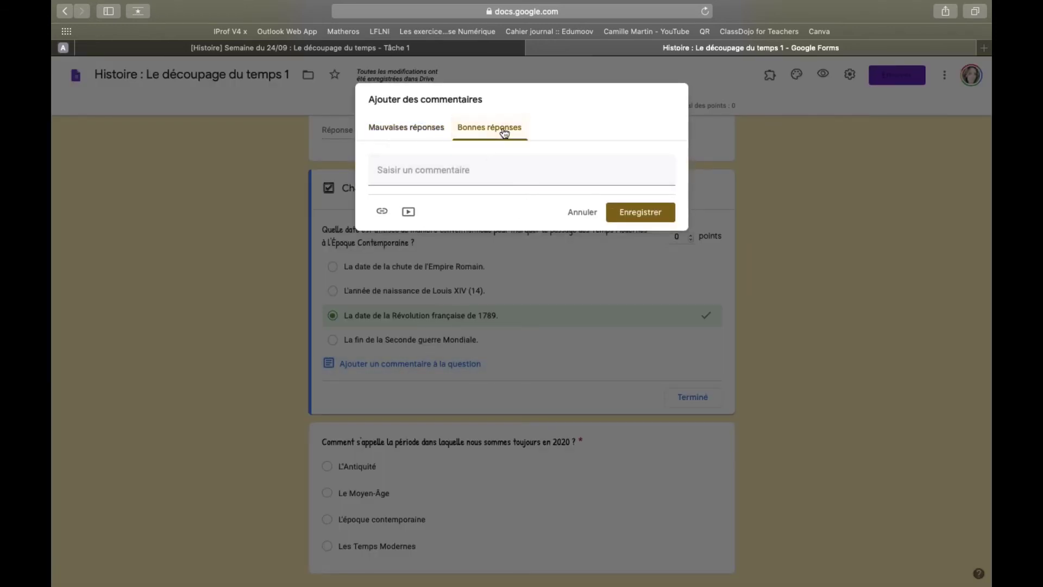
pyautogui.click(583, 212)
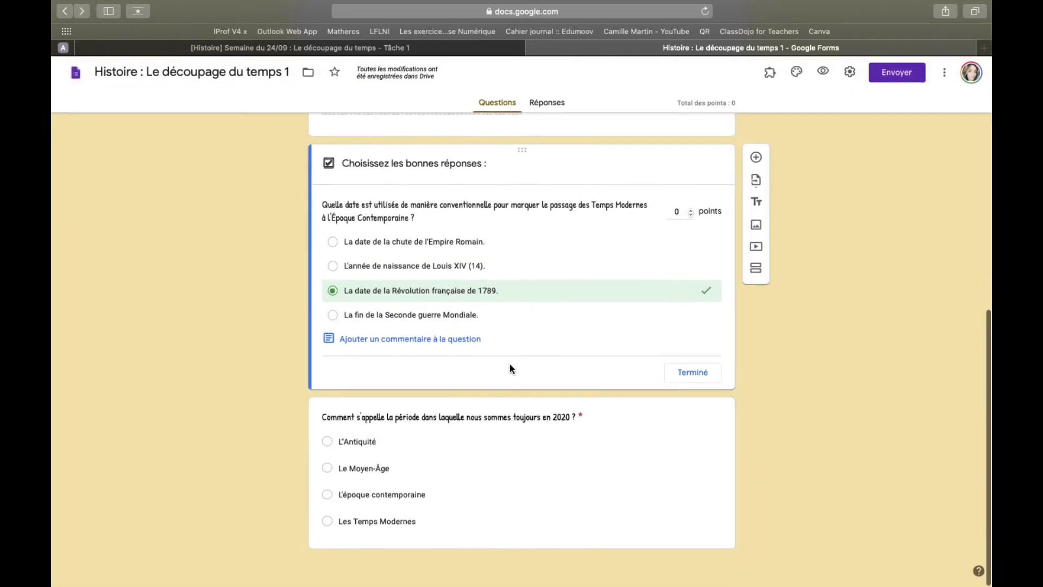
# Preview the form as respondents see it, look through all its questions, and close the preview.
pyautogui.scroll(15, 511, 358)
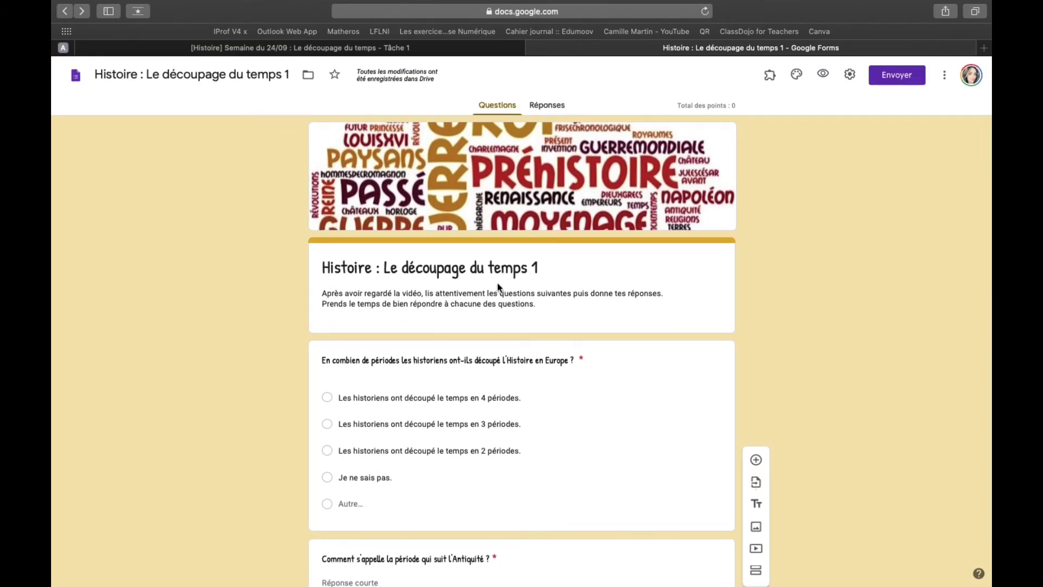
pyautogui.click(824, 75)
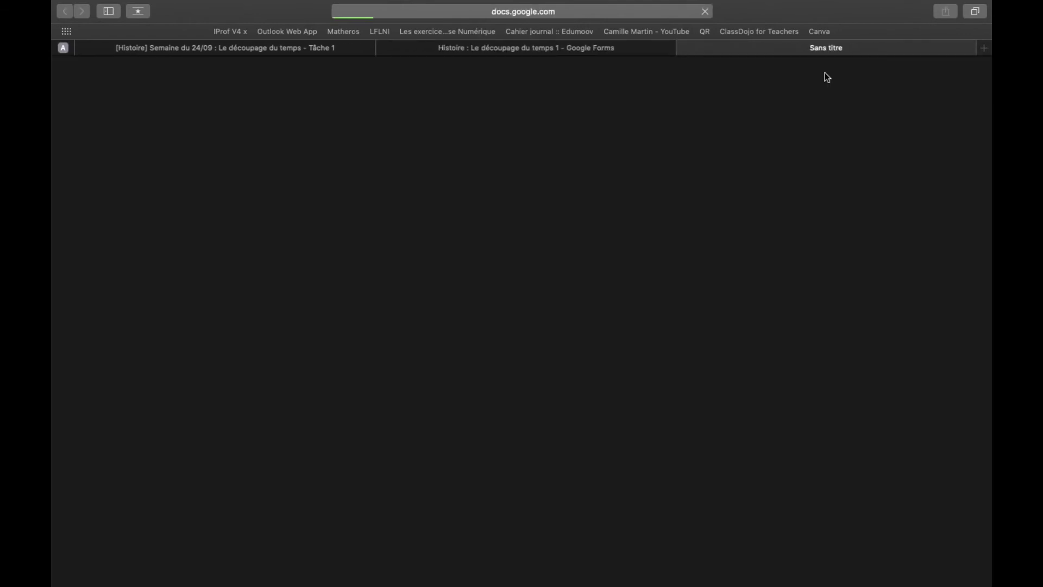
pyautogui.scroll(-6, 653, 202)
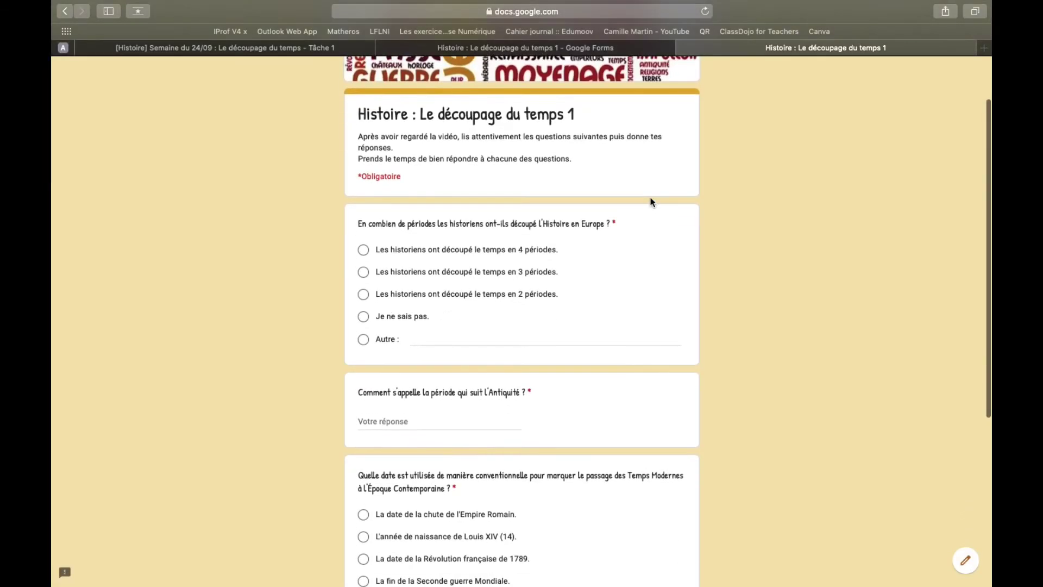
pyautogui.scroll(7, 652, 198)
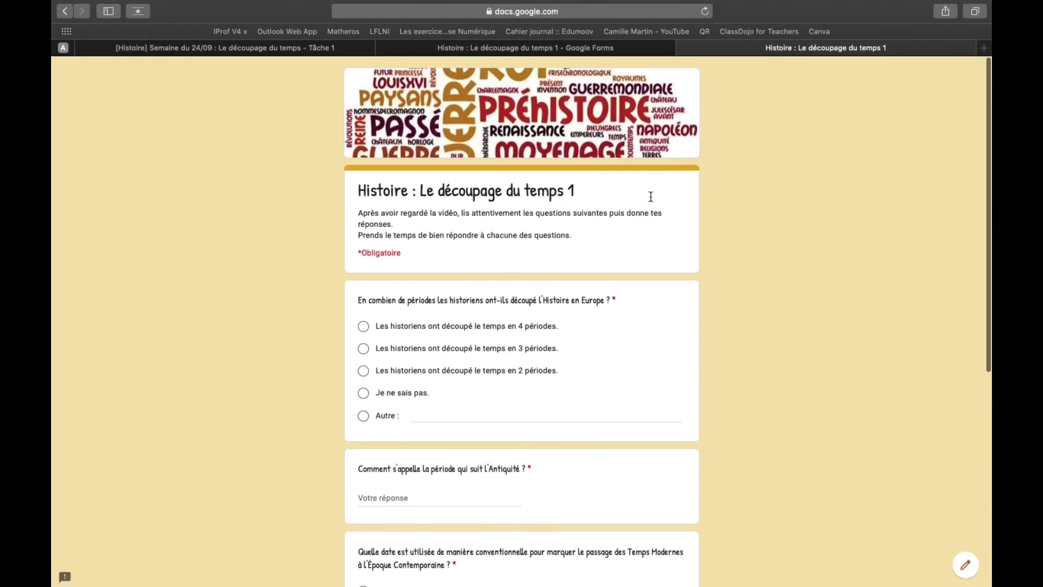
pyautogui.scroll(-7, 651, 199)
pyautogui.scroll(7, 651, 198)
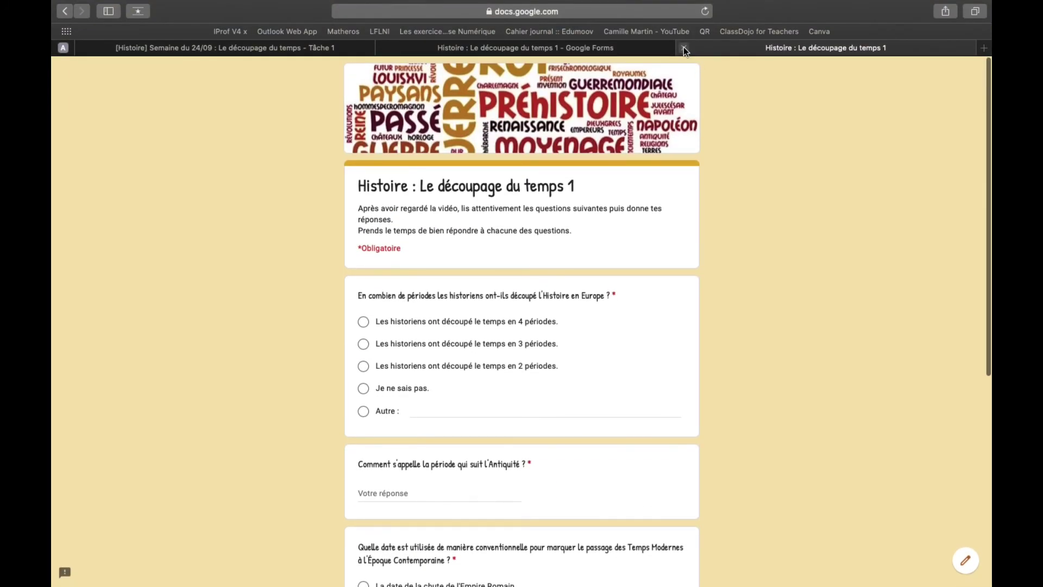
pyautogui.click(684, 48)
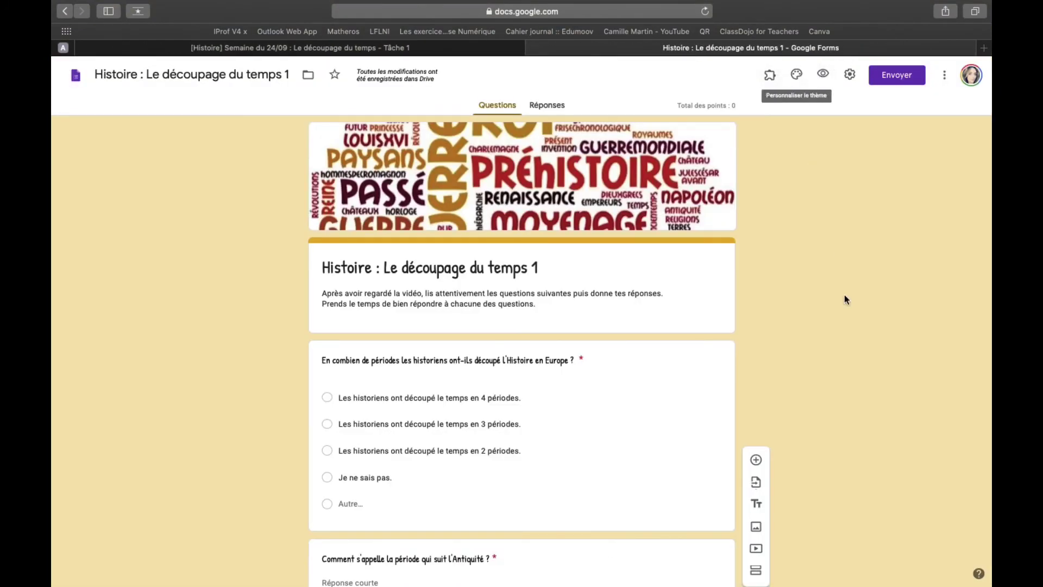
# Remove the "Autre" option from the first question.
pyautogui.scroll(2, 845, 294)
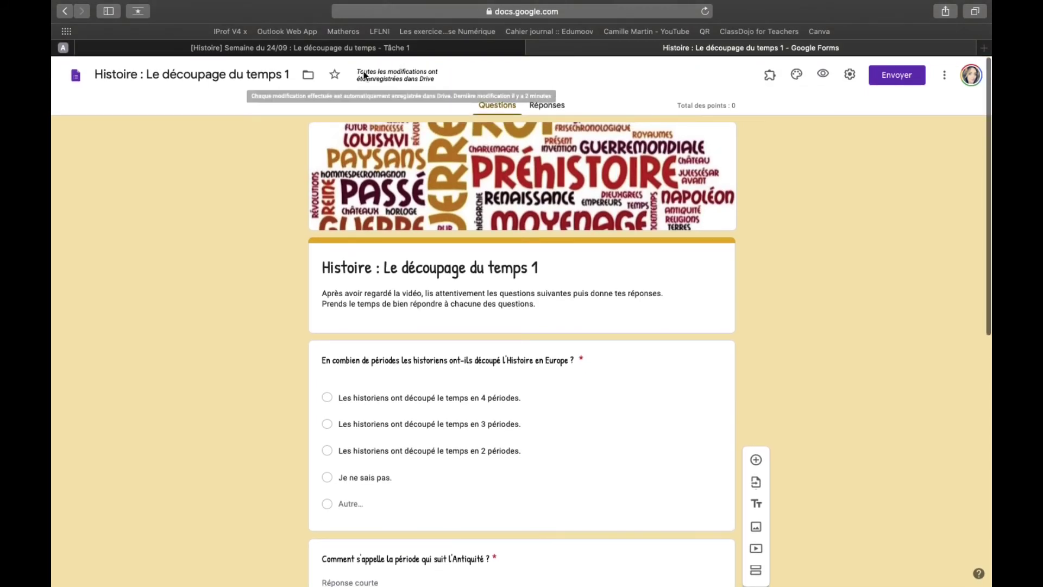
pyautogui.click(358, 500)
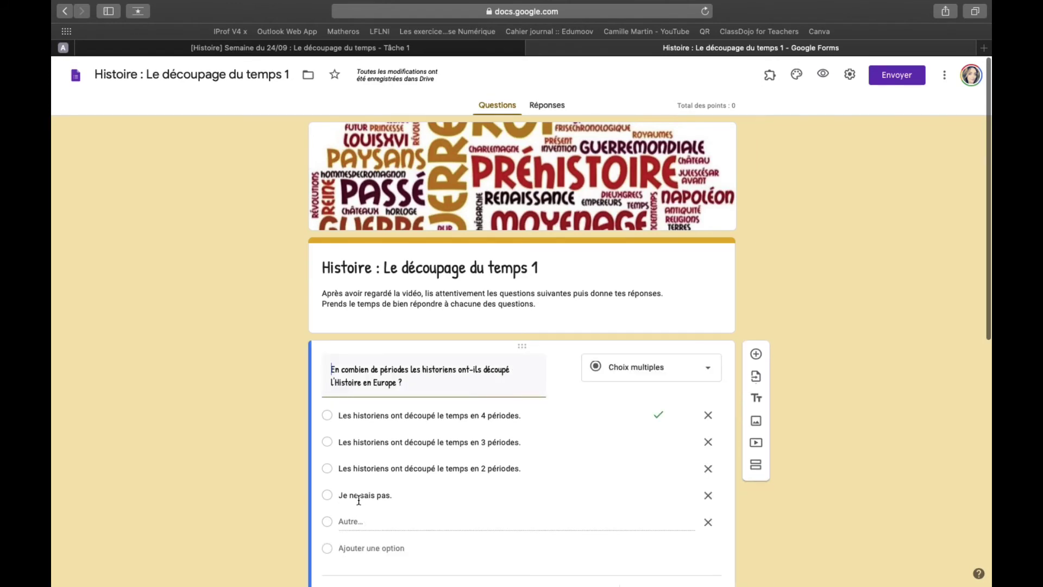
pyautogui.click(708, 523)
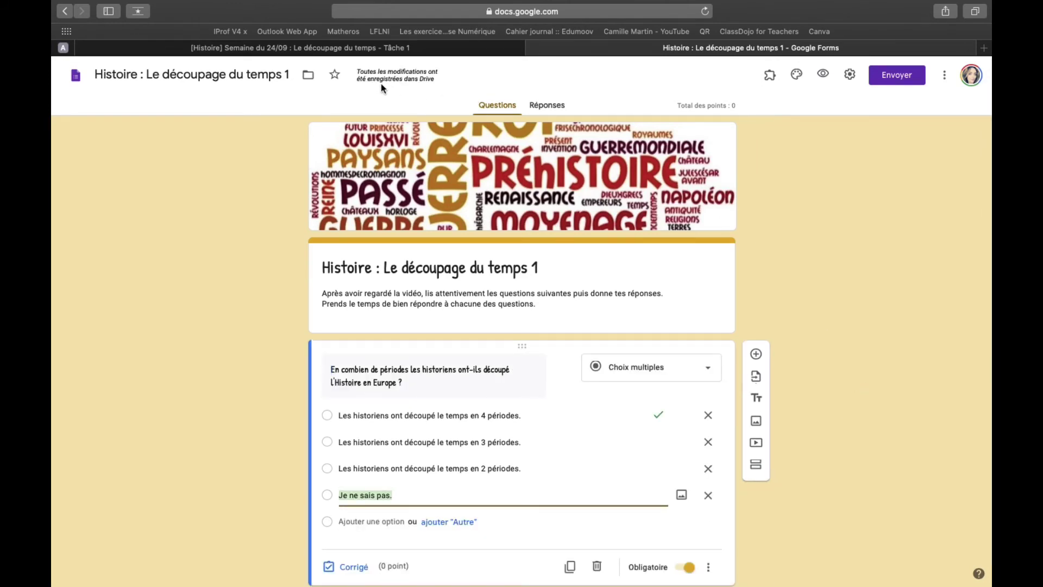
pyautogui.click(241, 235)
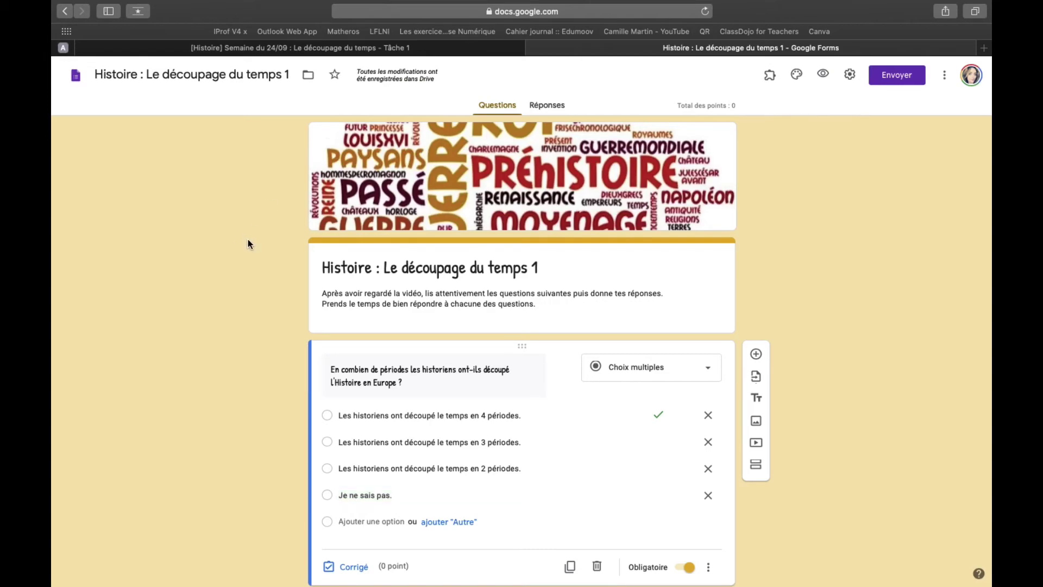
pyautogui.scroll(-9, 850, 335)
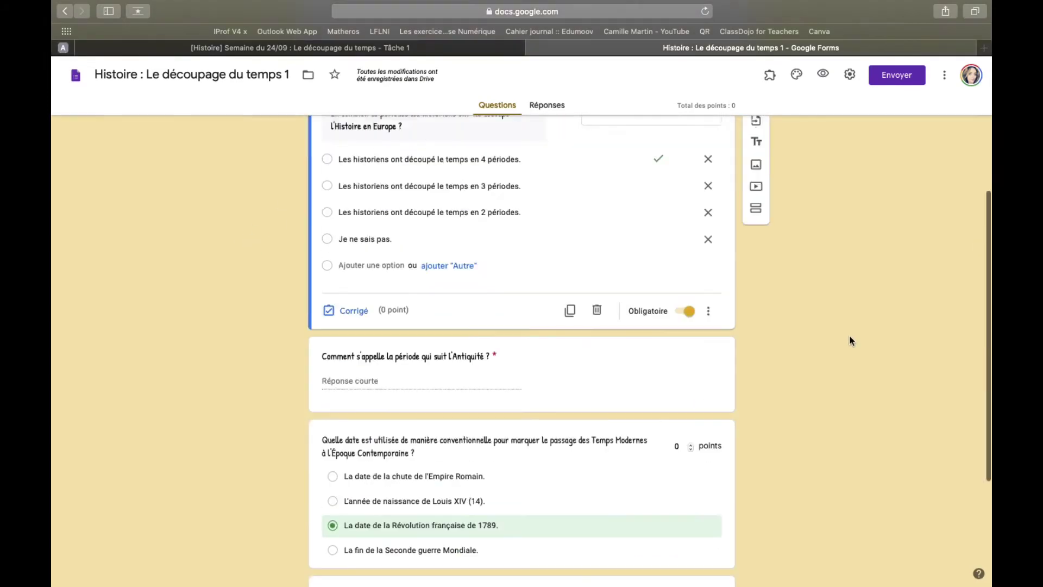
pyautogui.scroll(10, 850, 334)
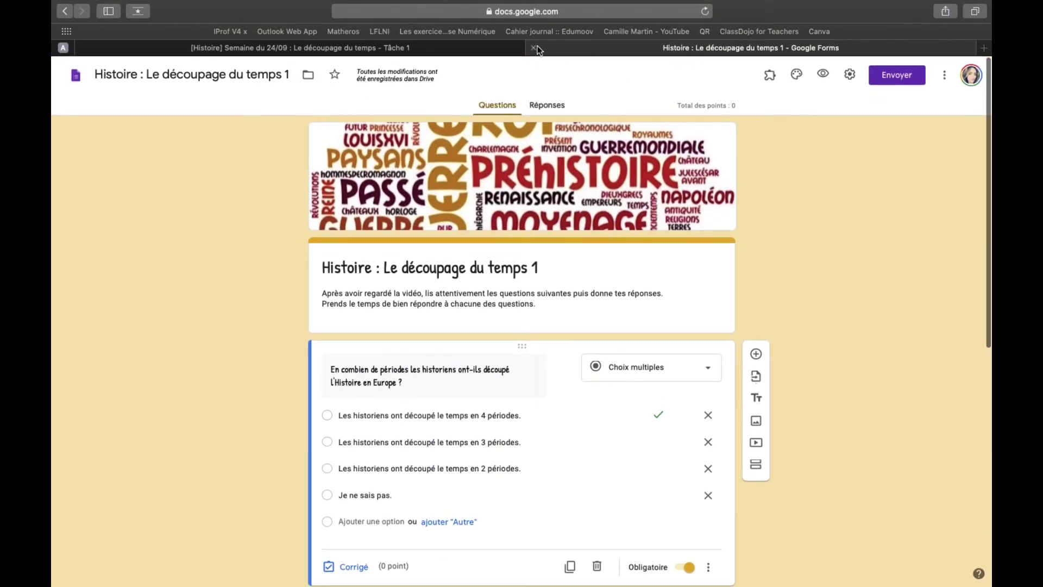
# Close the form editor and save the history assignment in Google Classroom.
pyautogui.click(536, 47)
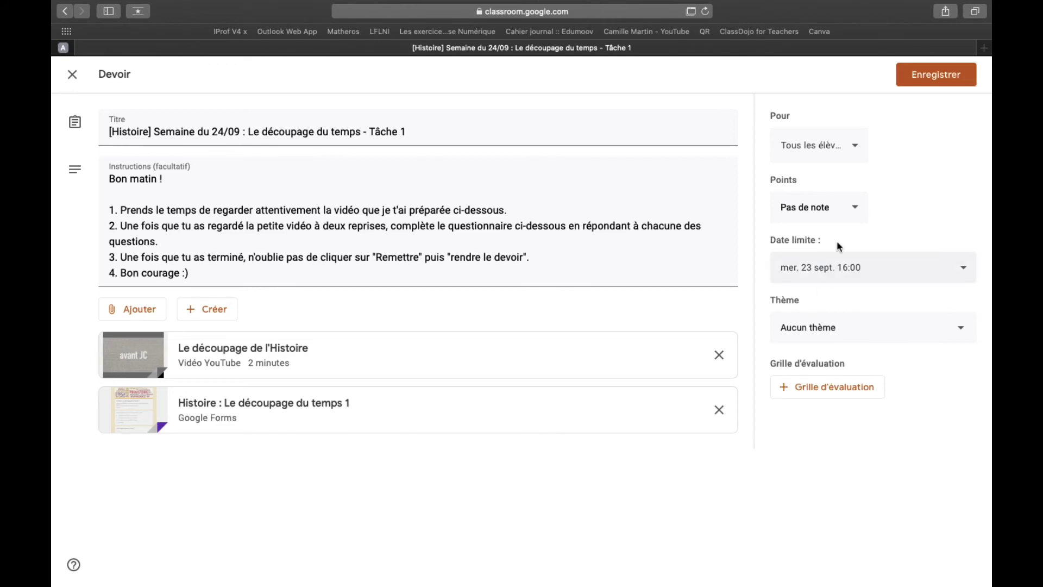
pyautogui.click(937, 75)
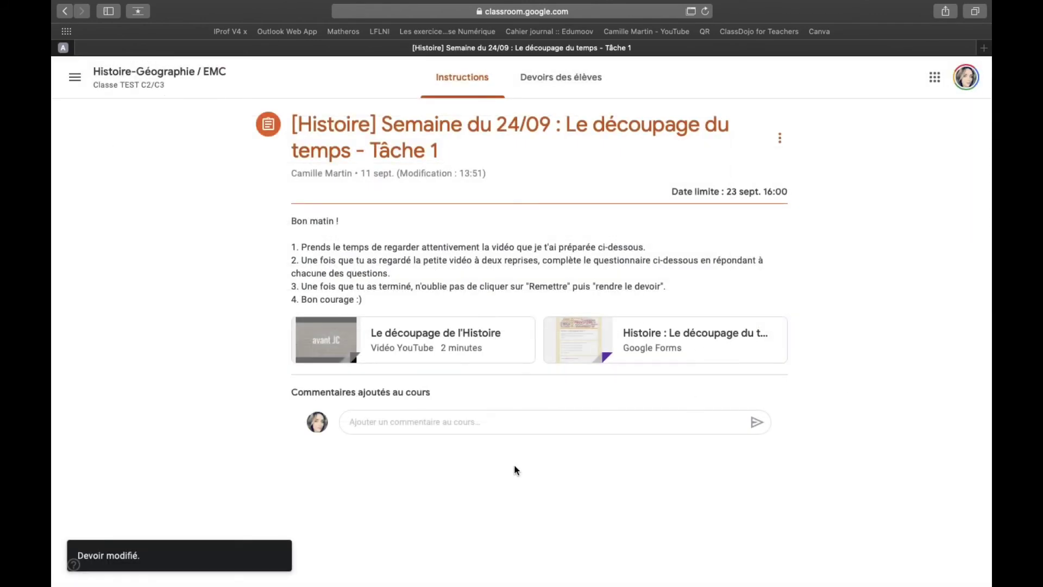
# Open the assignment's attached form "Histoire : Le découpage du temps 1" and look through all its questions.
pyautogui.click(658, 339)
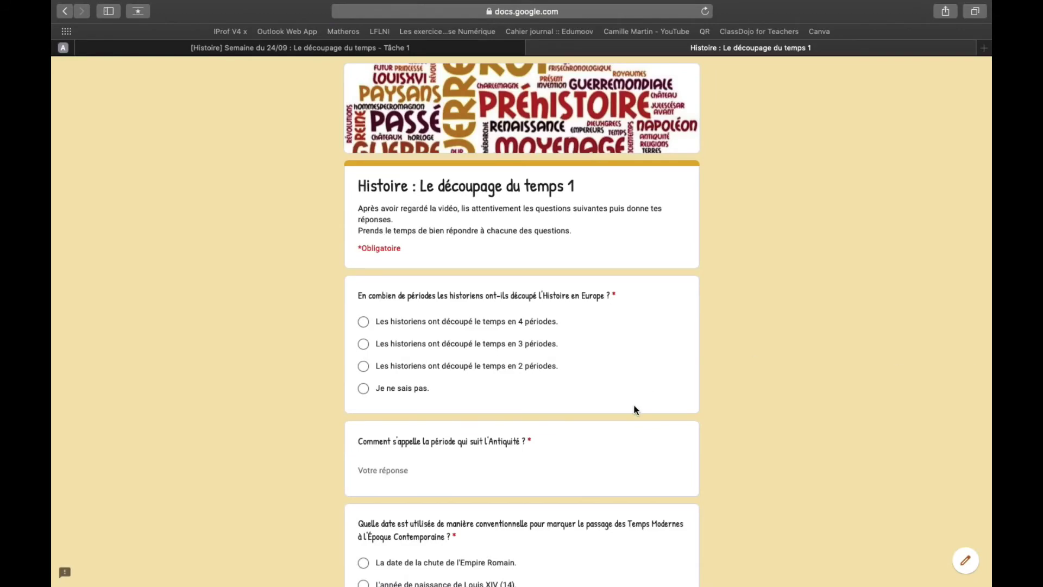
pyautogui.scroll(-7, 634, 409)
pyautogui.scroll(5, 637, 381)
pyautogui.scroll(-6, 636, 381)
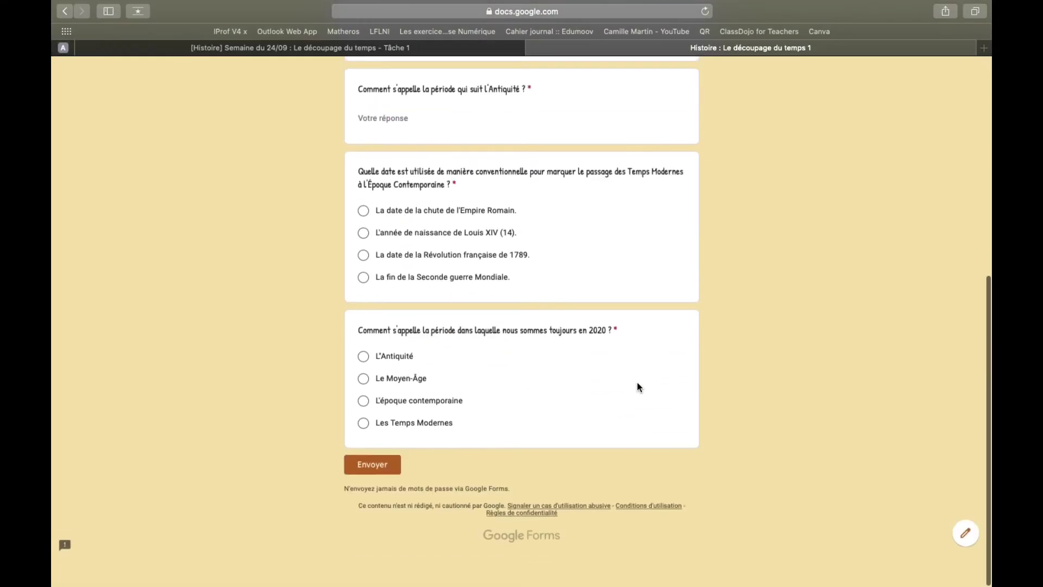
# Switch the form to edit mode and check its Réponses view and the option to create a response spreadsheet.
pyautogui.click(963, 559)
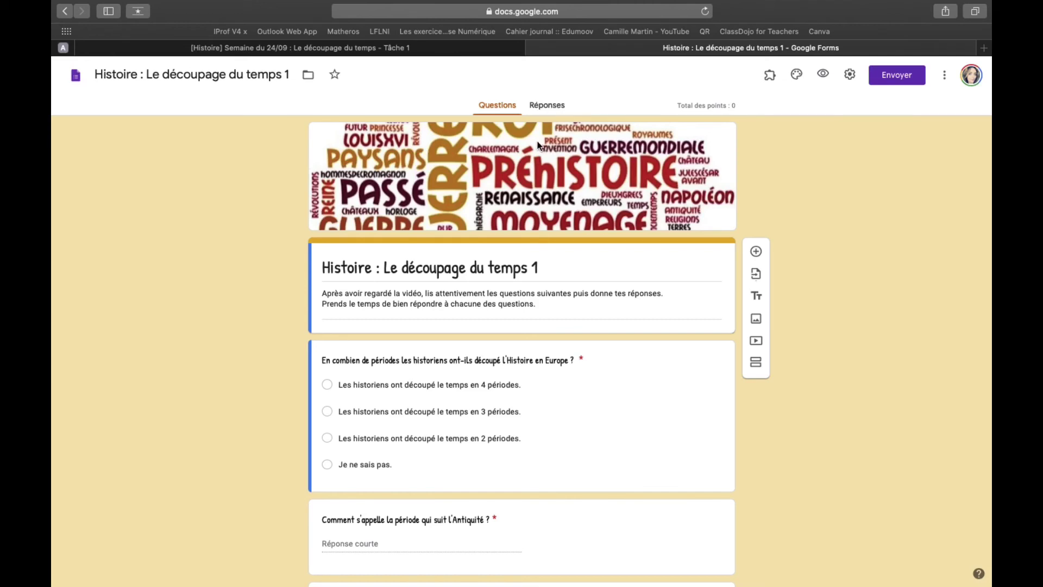
pyautogui.click(545, 112)
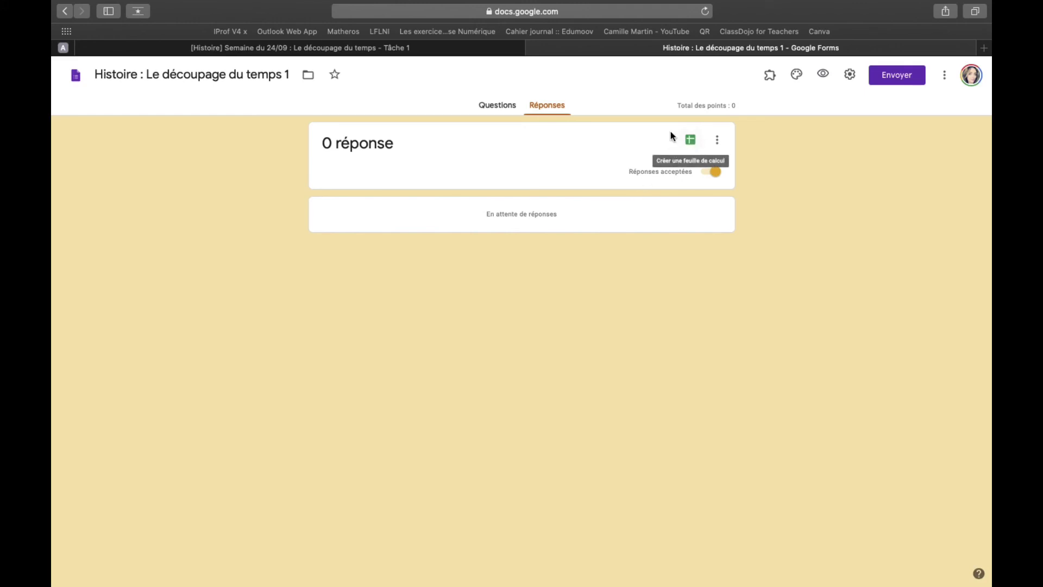
pyautogui.click(691, 140)
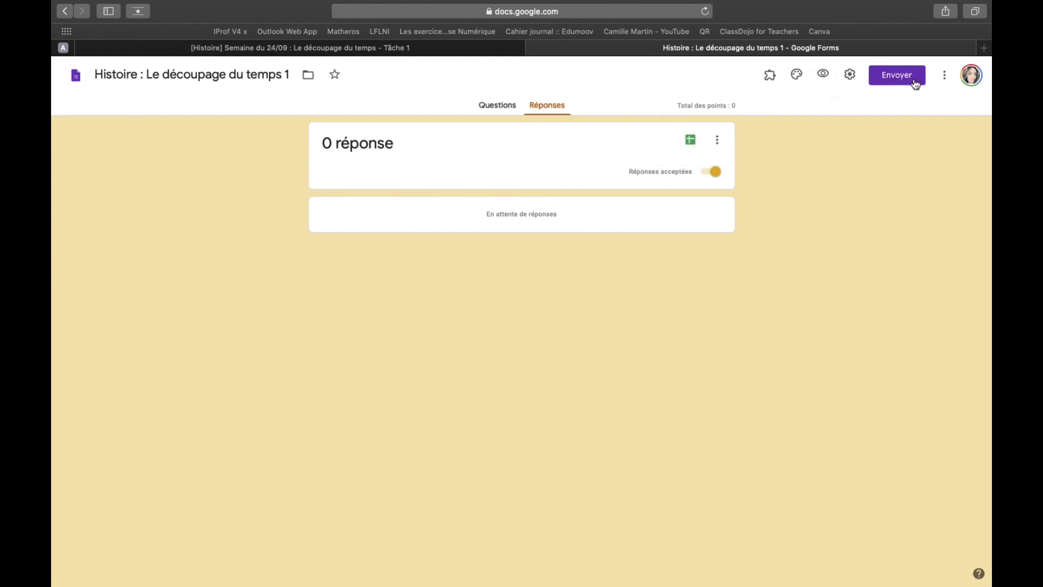
# Review the form's sending options by e-mail, link and embedded HTML, and cancel without sending.
pyautogui.click(887, 77)
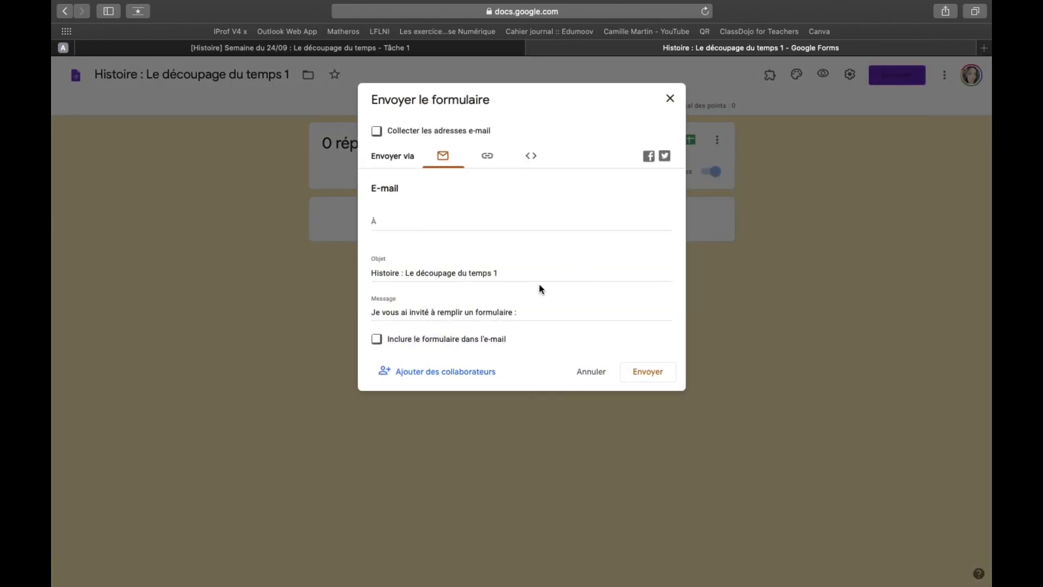
pyautogui.click(487, 157)
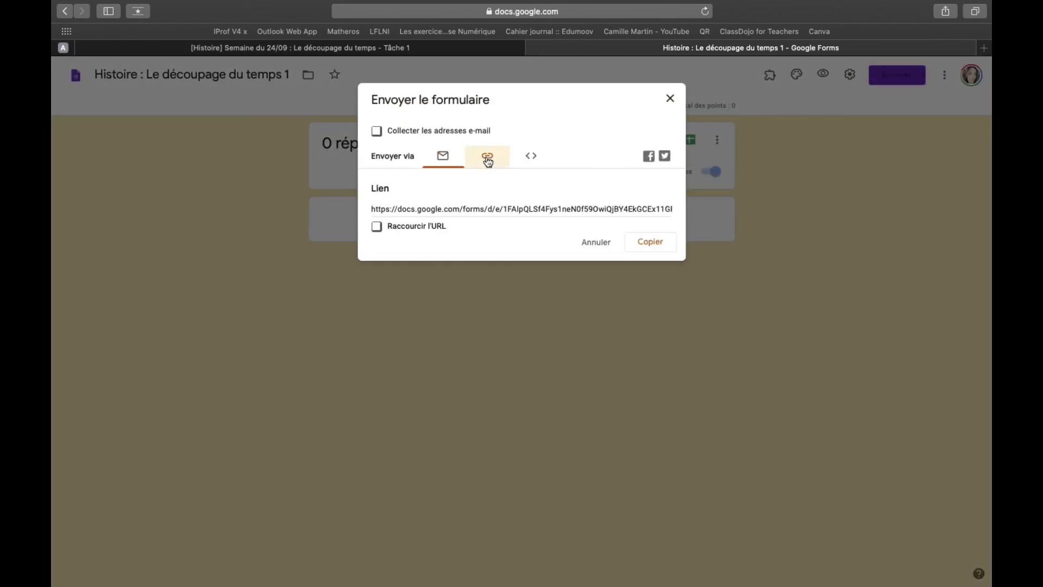
pyautogui.click(533, 160)
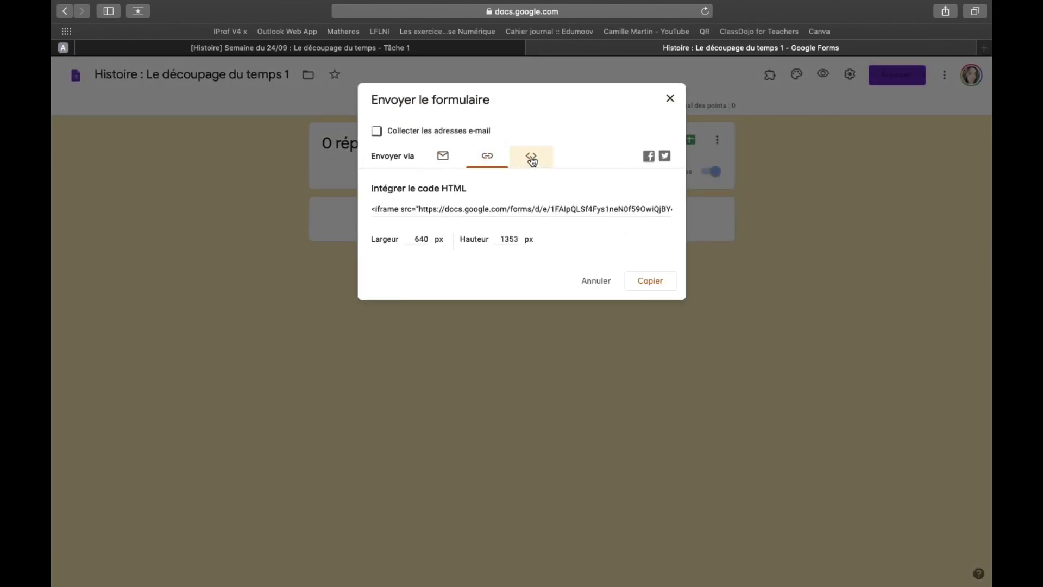
pyautogui.click(596, 282)
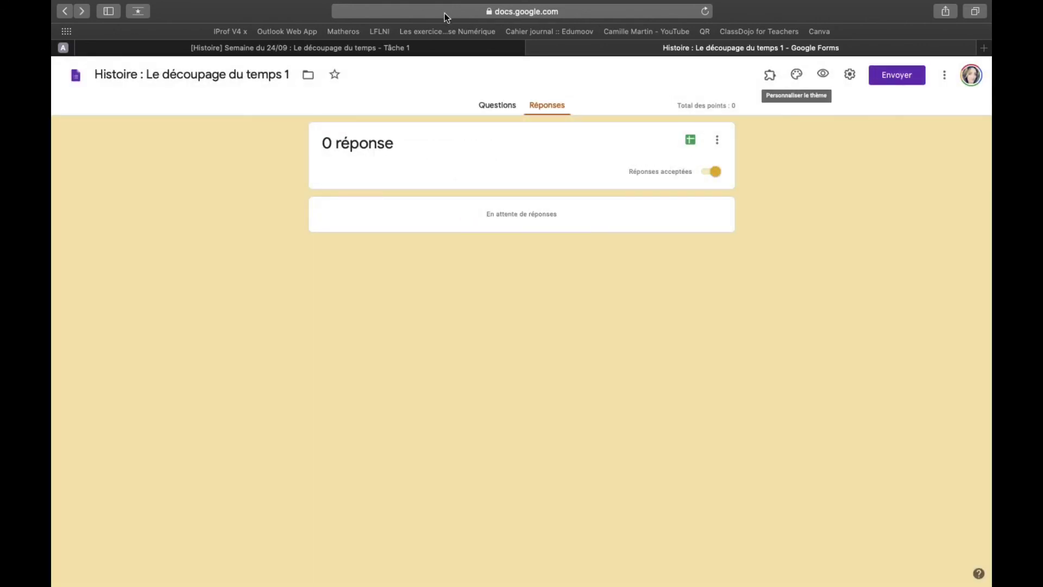
# Close the form and view the Classroom agenda of all classes for the week of 21 to 27 September 2020.
pyautogui.click(534, 47)
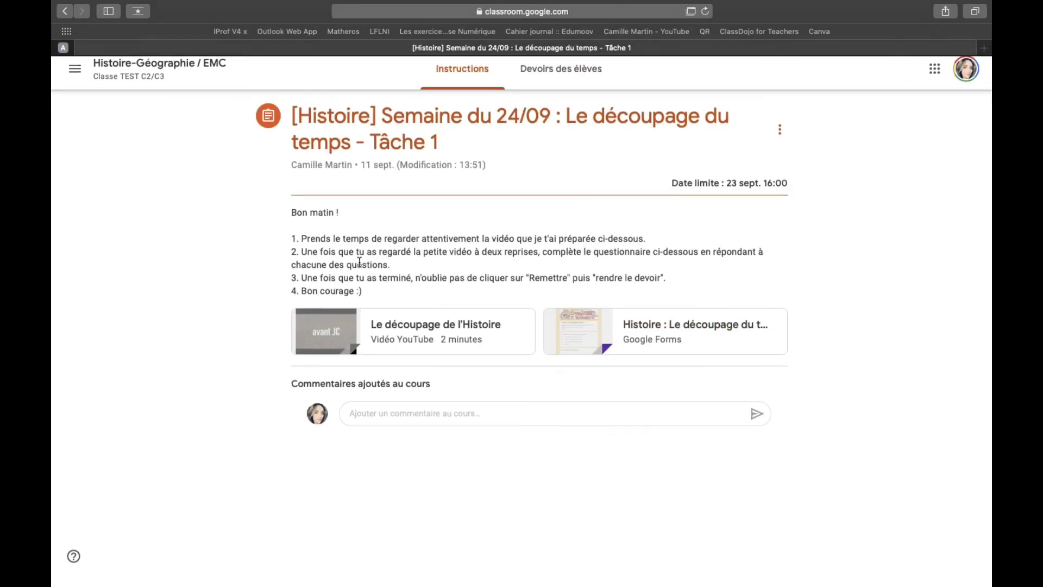
pyautogui.click(71, 78)
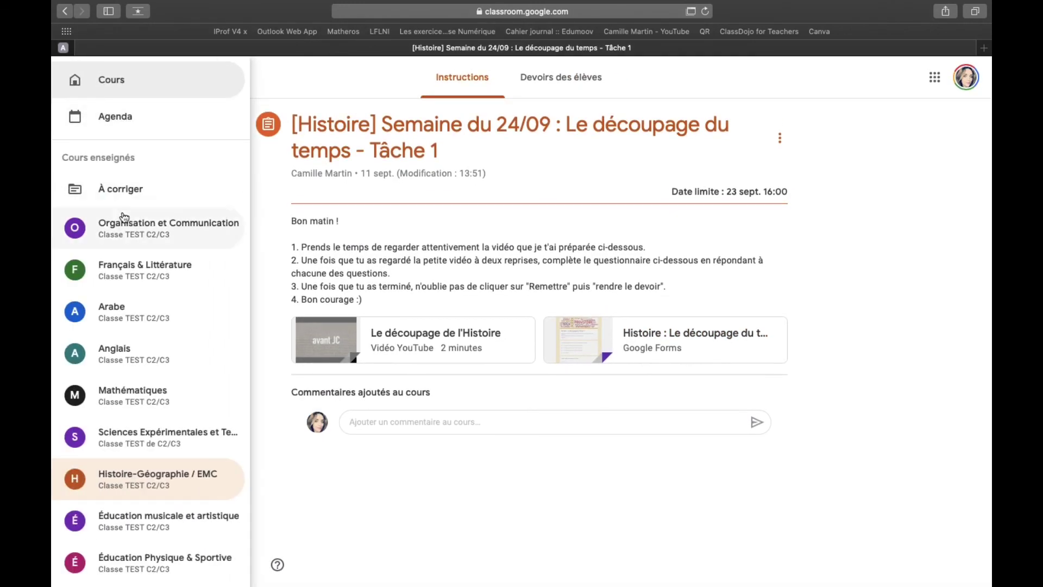
pyautogui.click(127, 119)
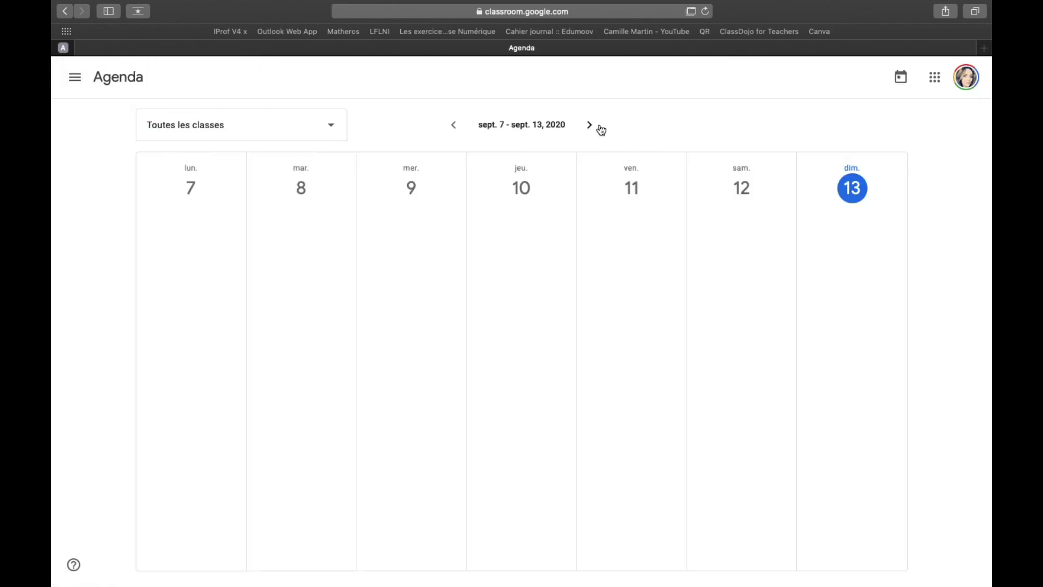
pyautogui.click(590, 125)
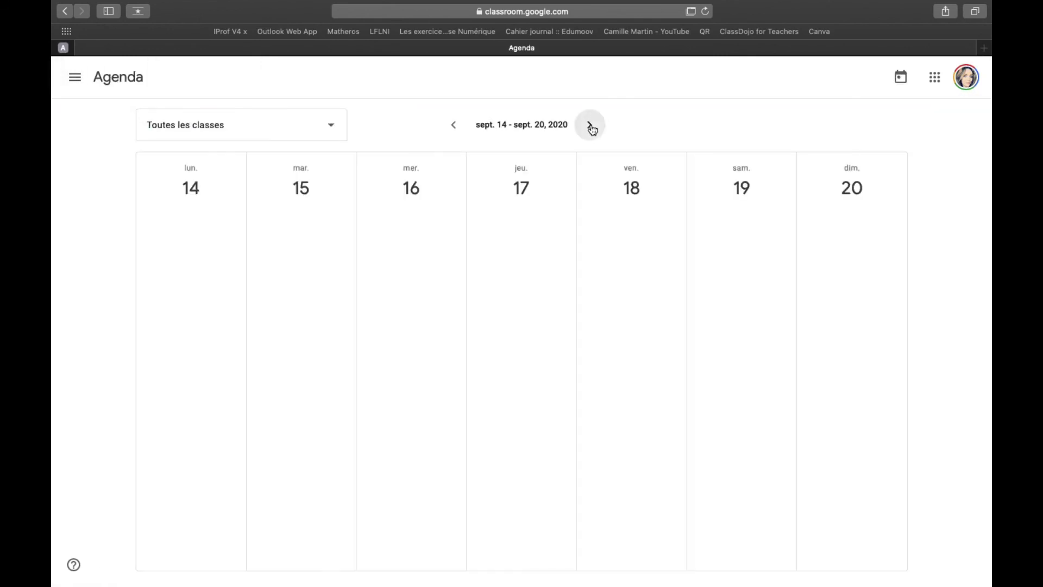
pyautogui.click(590, 126)
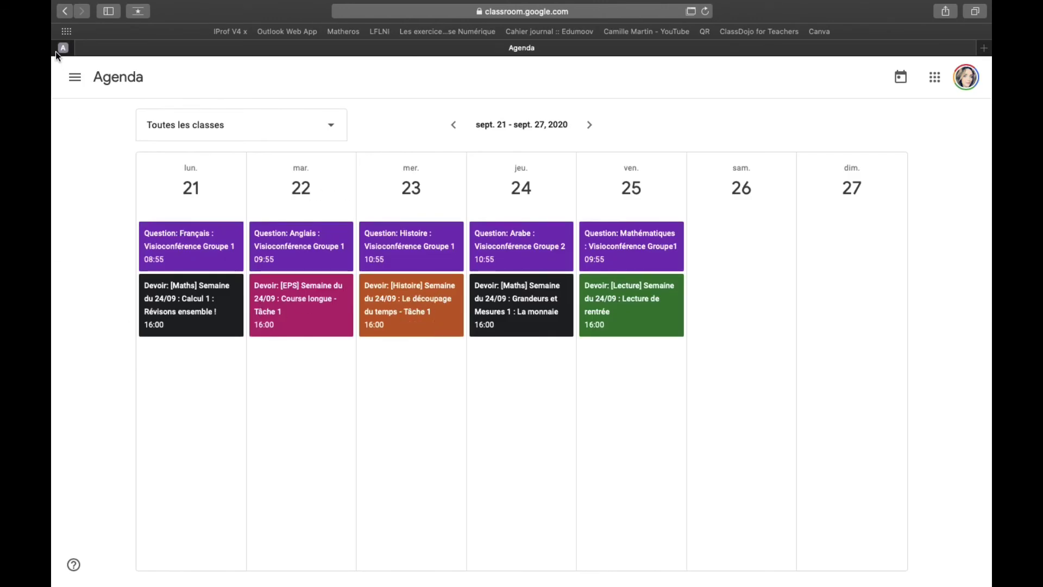
# Go to the Histoire-Géographie / EMC course and open the instructions of the "Le découpage du temps - Tâche 1" assignment.
pyautogui.click(75, 76)
pyautogui.click(124, 473)
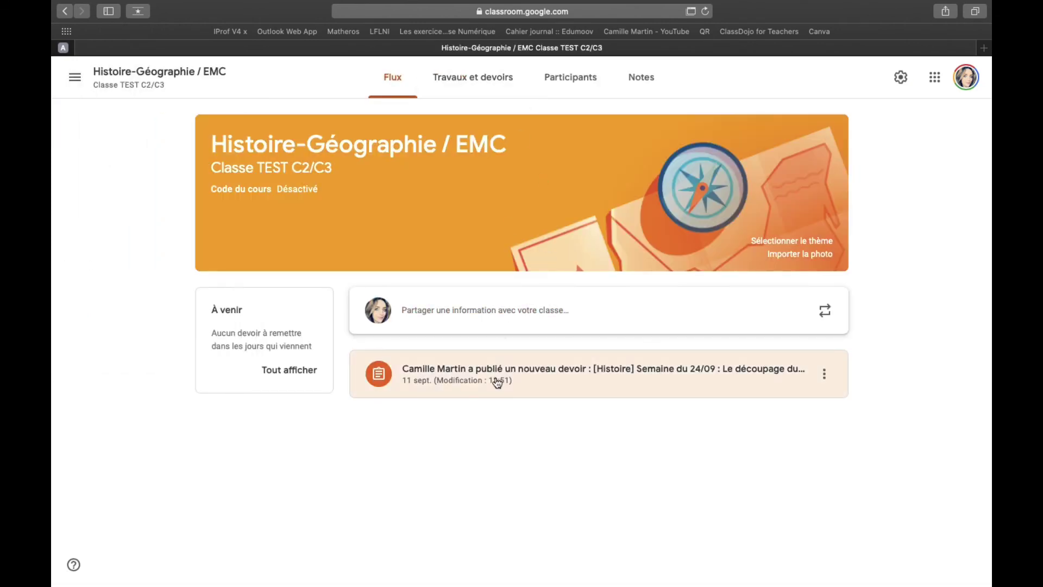
pyautogui.click(499, 378)
pyautogui.click(453, 82)
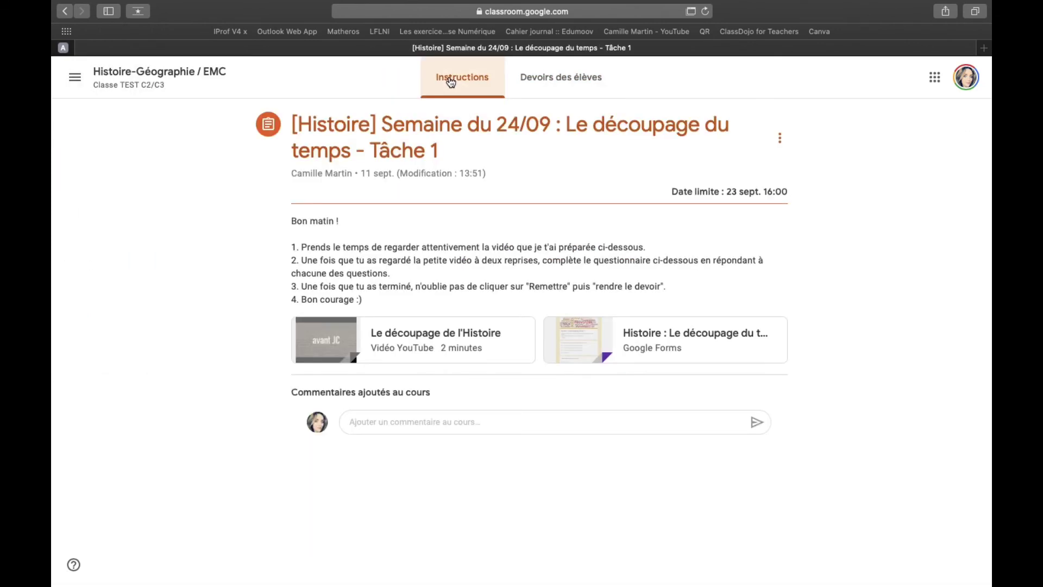